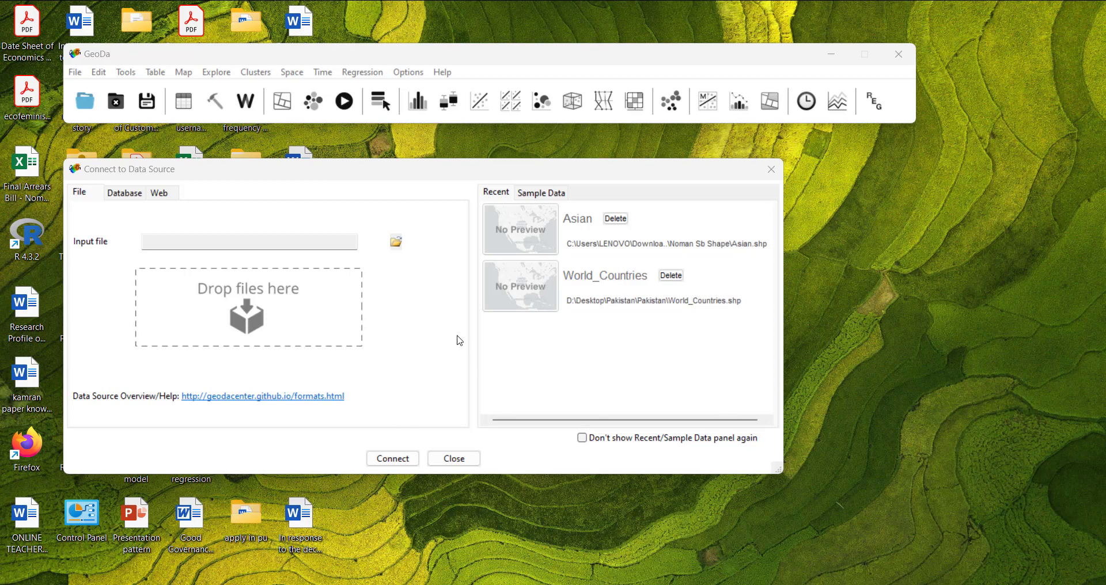
- Load the ESRI shapefile Asian.shp as the data source and move its map window clear of the main toolbar
click(396, 241)
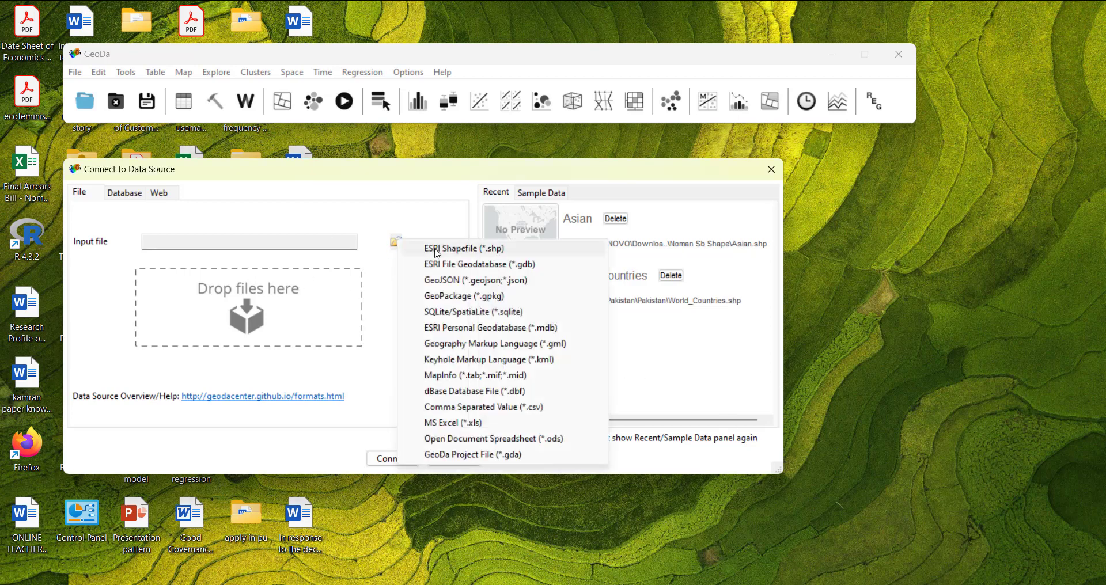
click(433, 248)
click(161, 135)
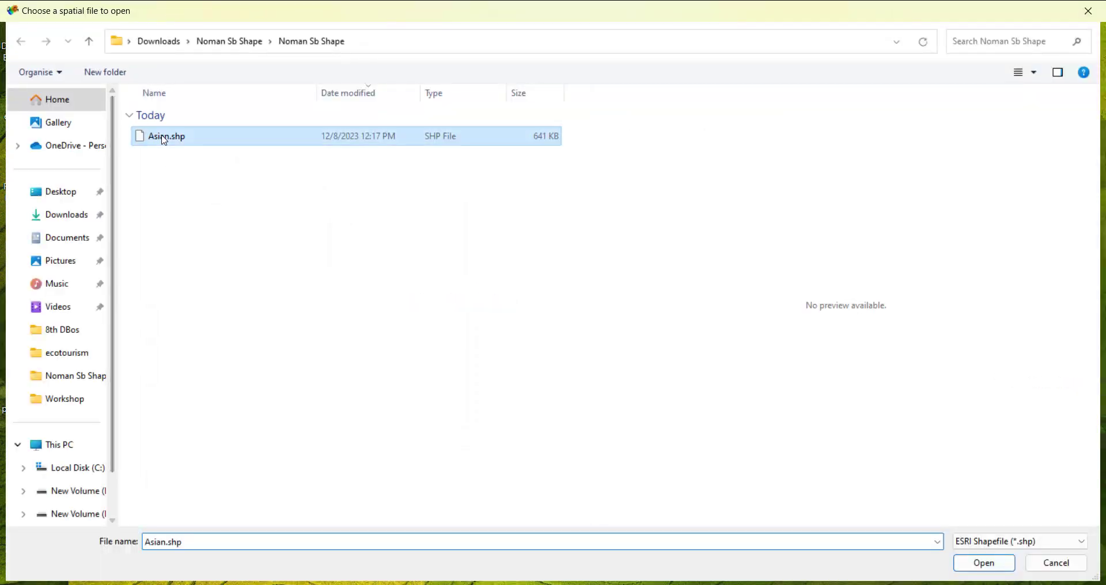
double_click(162, 135)
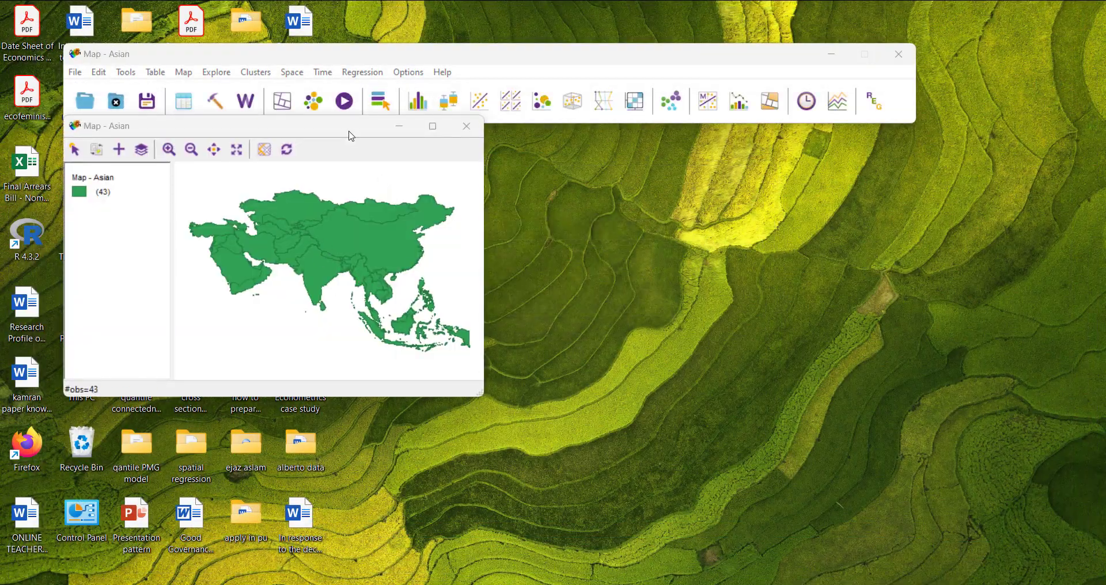
drag(348, 130, 426, 176)
- Start a new spatial weights file and add POLY_ID as its ID variable
click(242, 103)
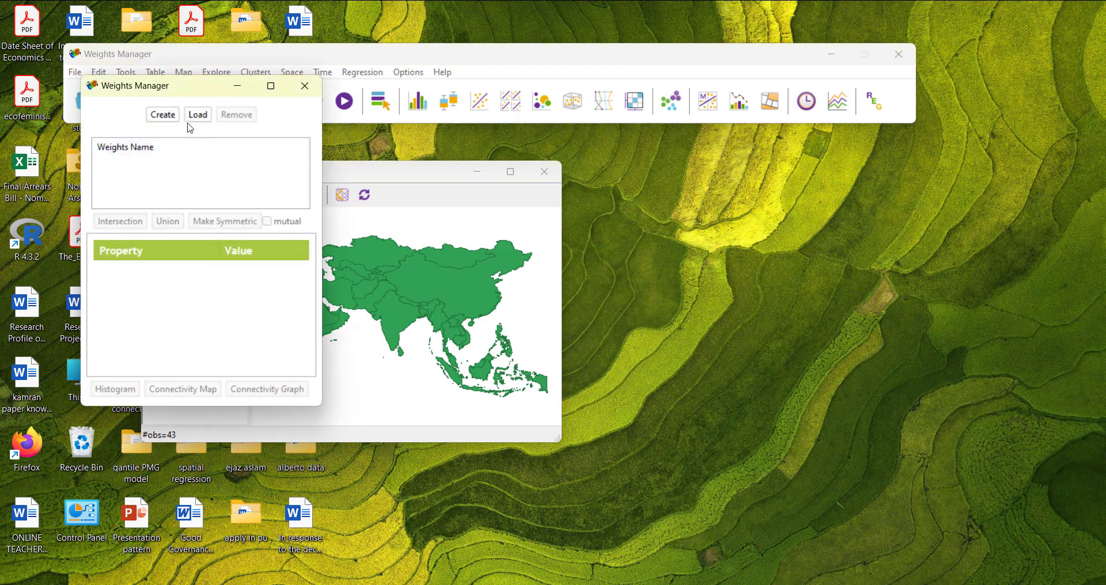
click(162, 115)
click(570, 72)
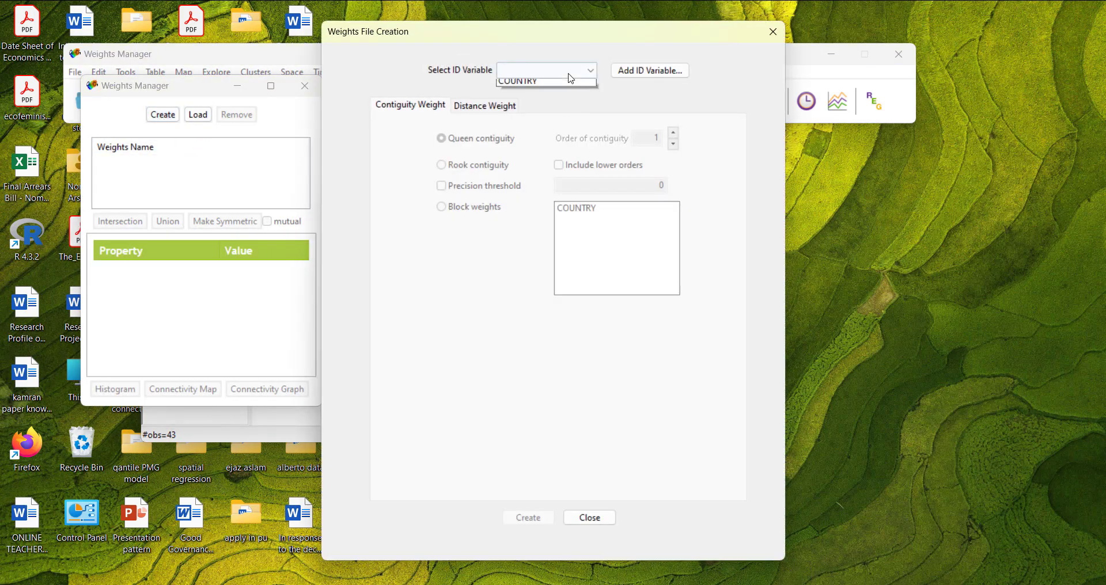
click(628, 72)
click(632, 72)
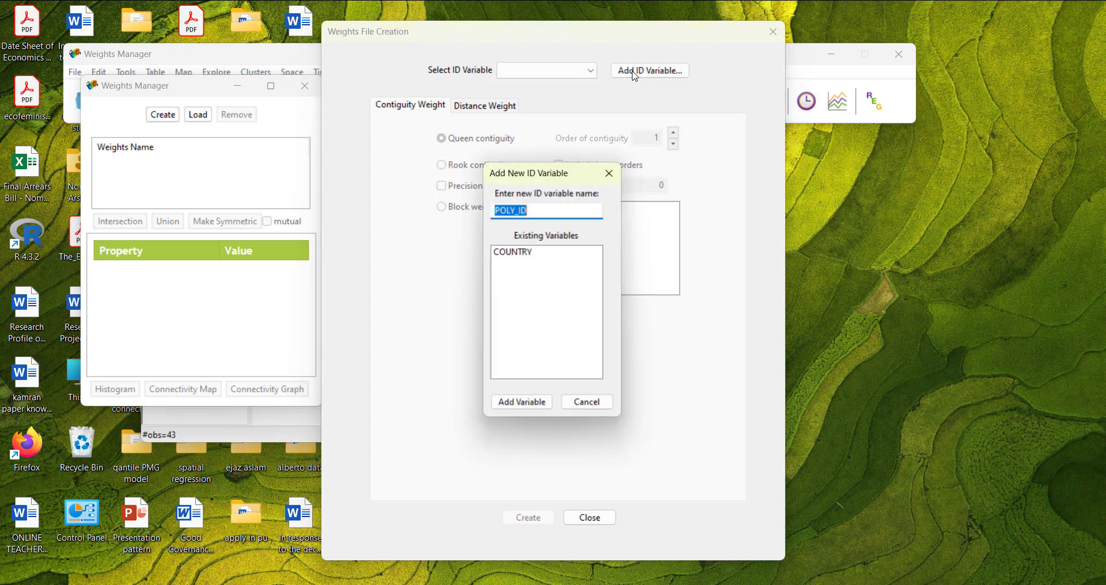
click(522, 403)
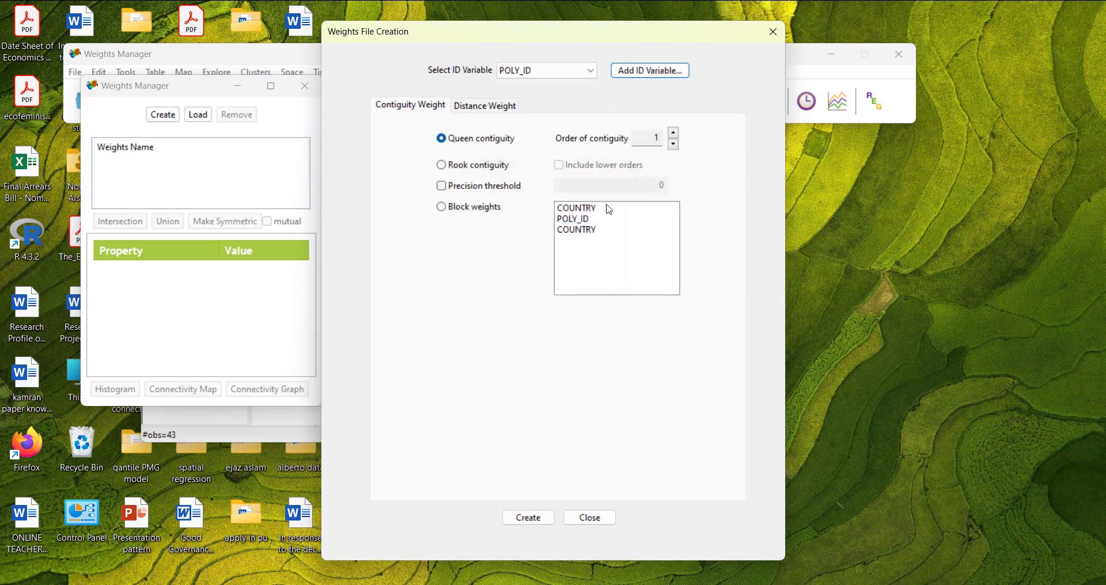
- Configure a distance-band weight using Arc Distance (km) with the bandwidth at its maximum, 10684.690004
click(510, 110)
click(550, 208)
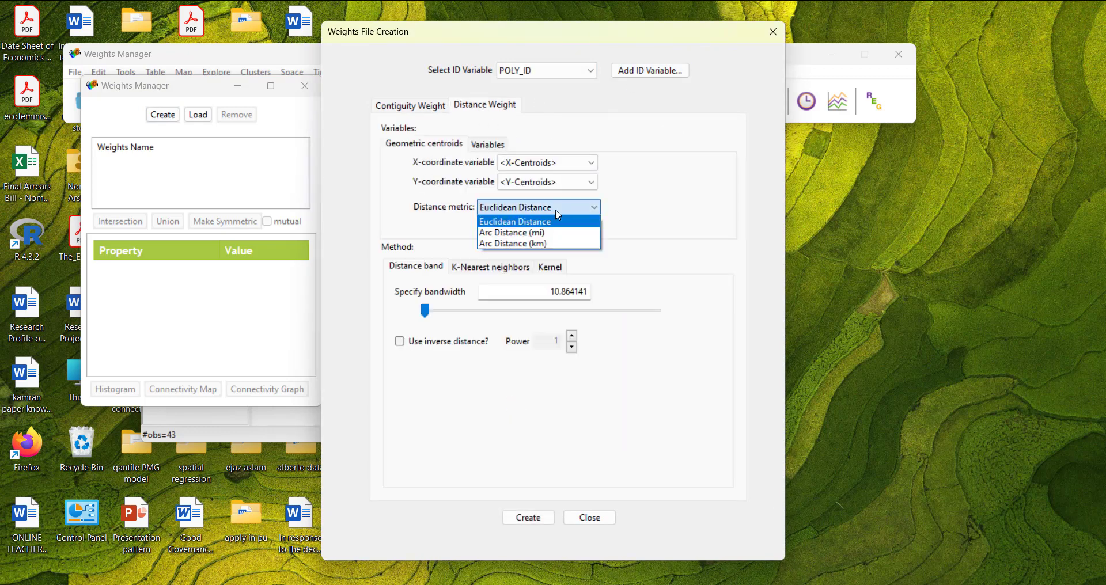
click(533, 244)
drag(427, 312, 682, 312)
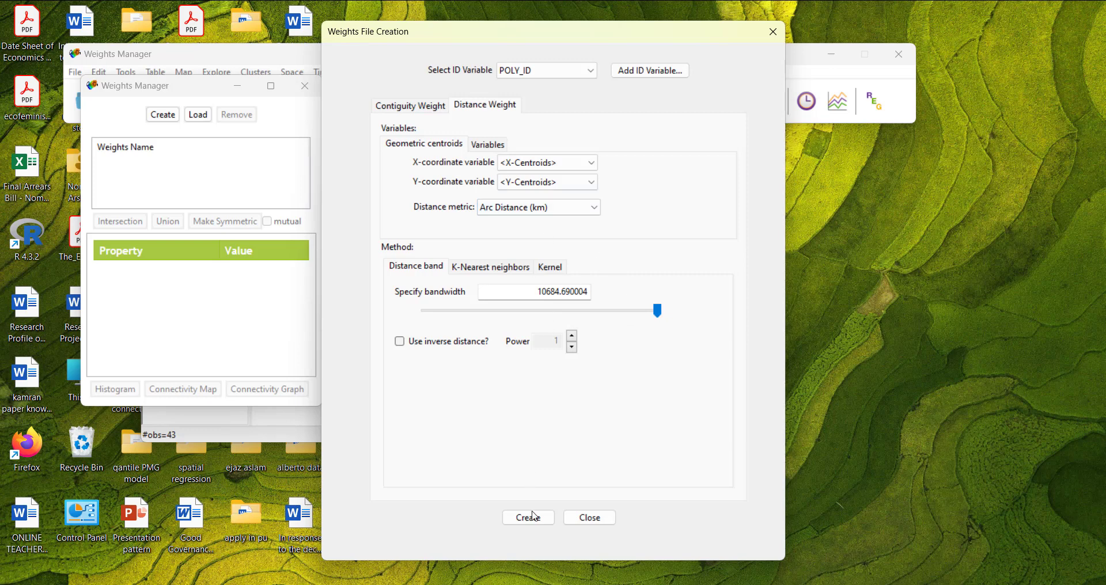
- Try to save the weights as the existing Asiandistance.gwt, decline overwriting it, and close the weights file creation
click(534, 517)
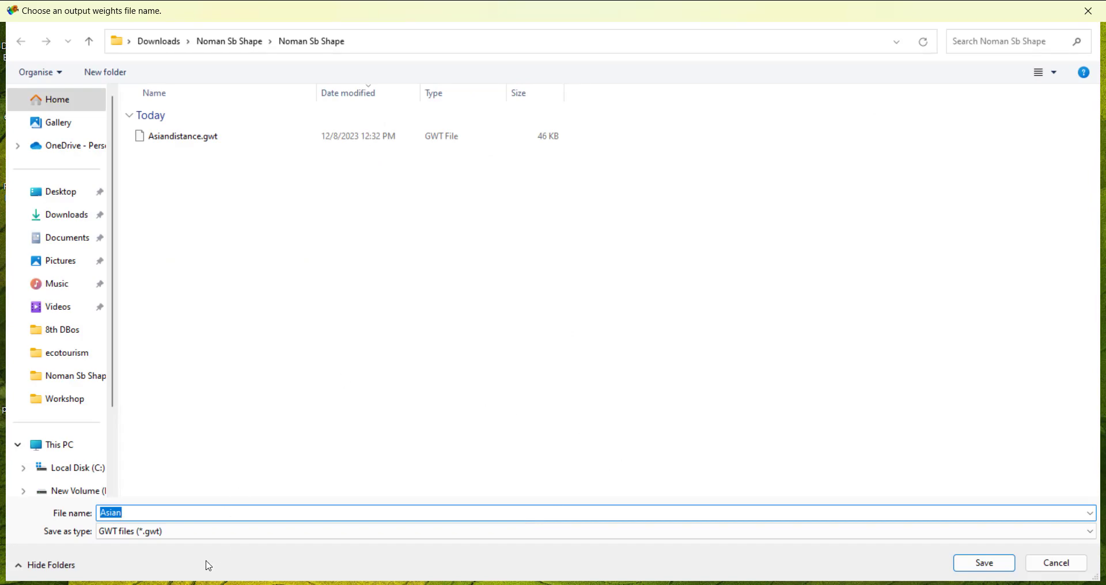
click(174, 141)
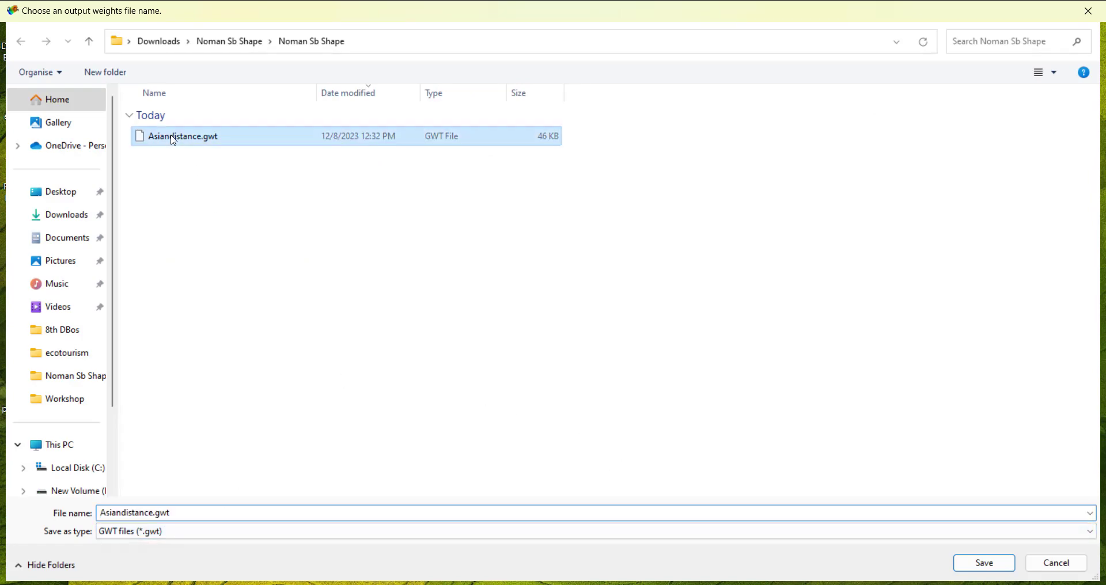
double_click(174, 141)
click(593, 306)
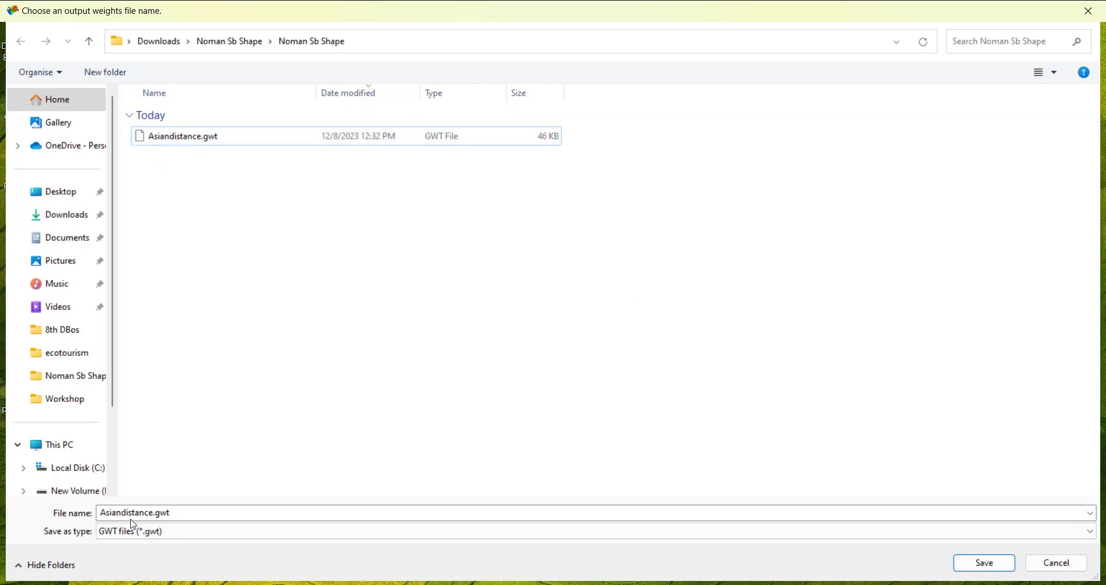
click(1042, 570)
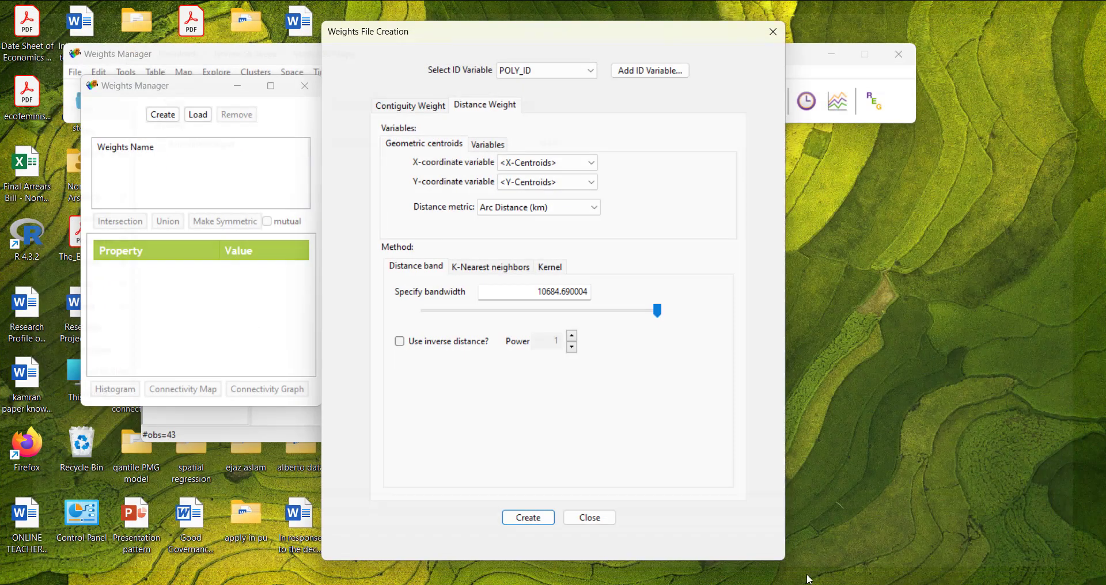
click(587, 518)
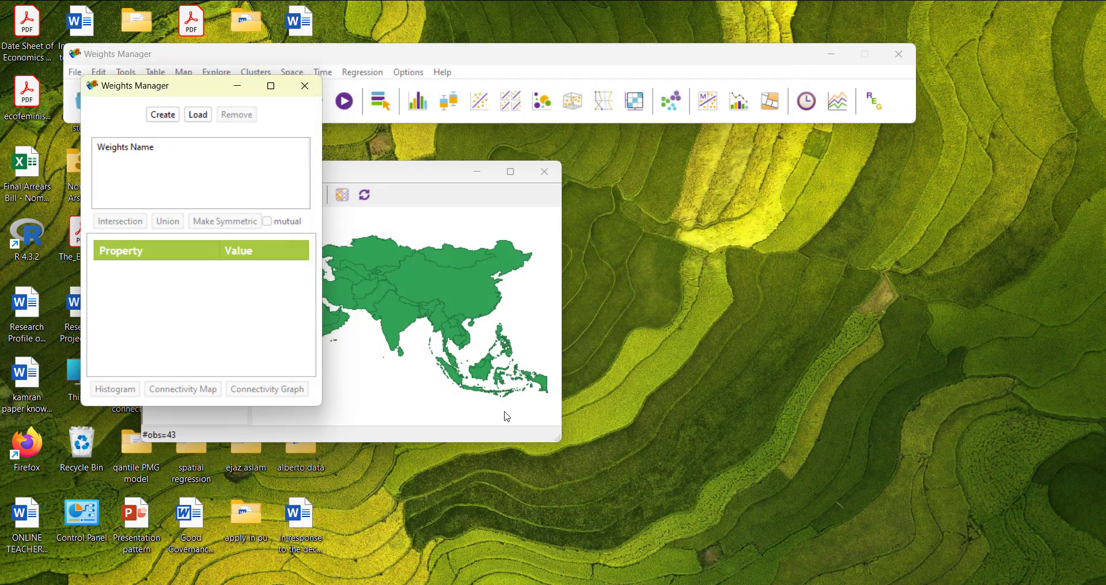
- Switch to File Explorer and open Asiandistance.gwt from the shapefile's folder in Notepad
click(586, 584)
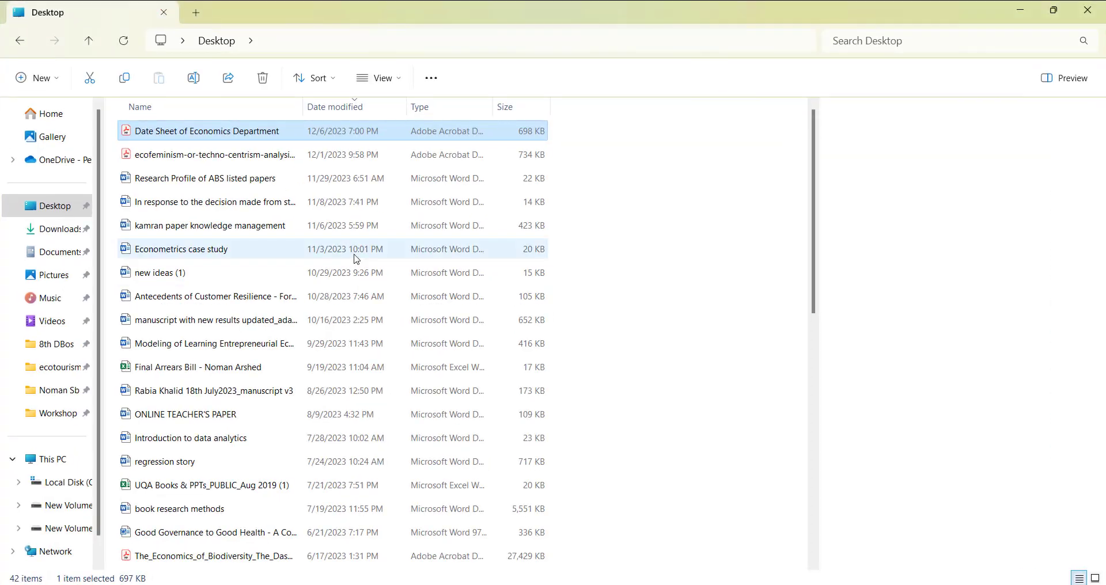
click(55, 392)
click(180, 197)
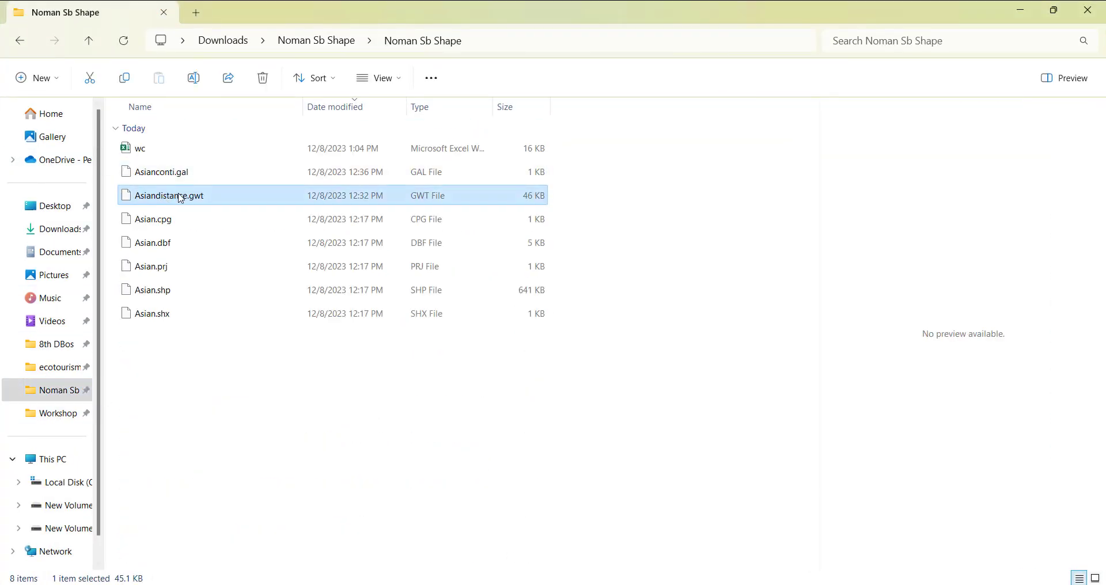
double_click(170, 199)
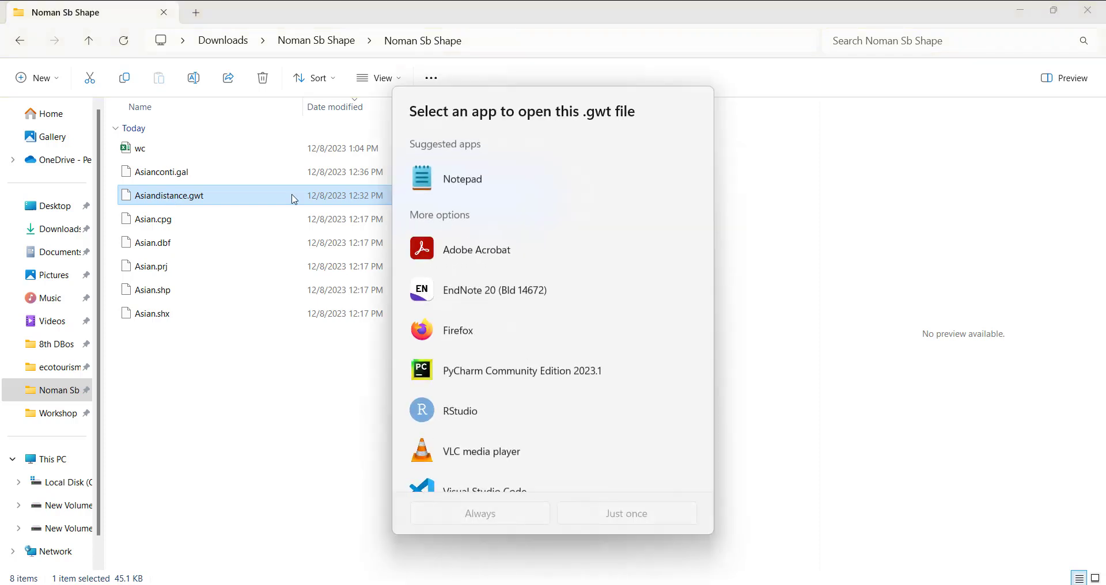
double_click(446, 172)
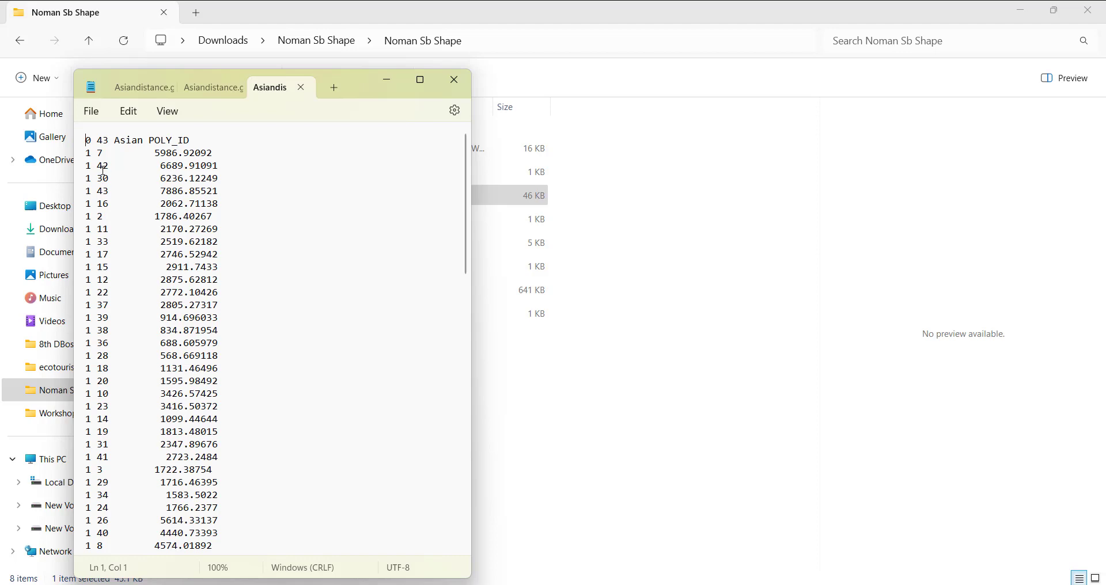
- Copy the entire contents of the weights file and paste them into a new blank Excel workbook
key(ctrl+a)
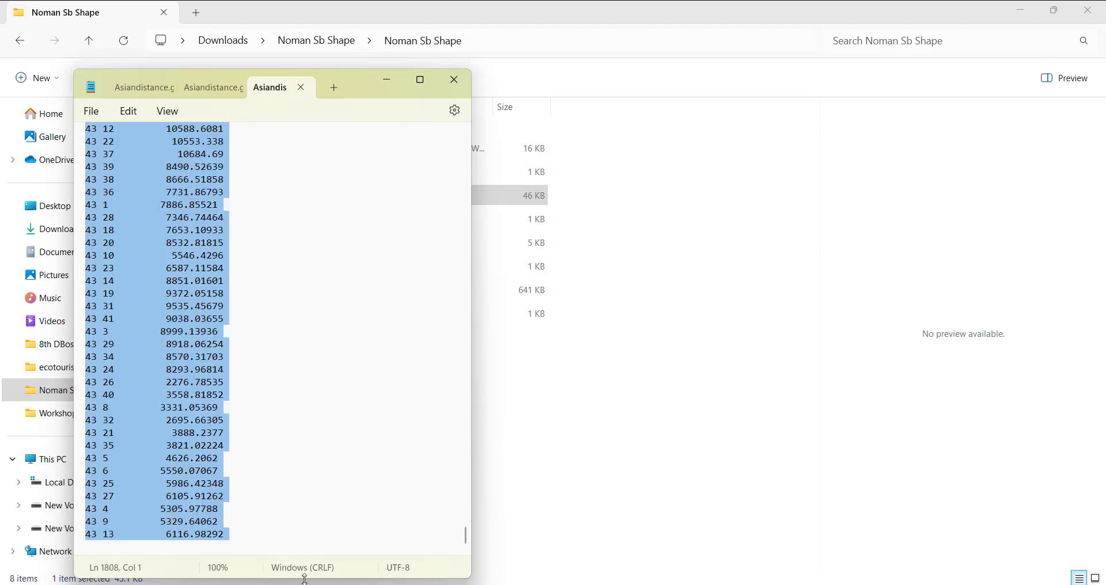
key(super)
click(519, 182)
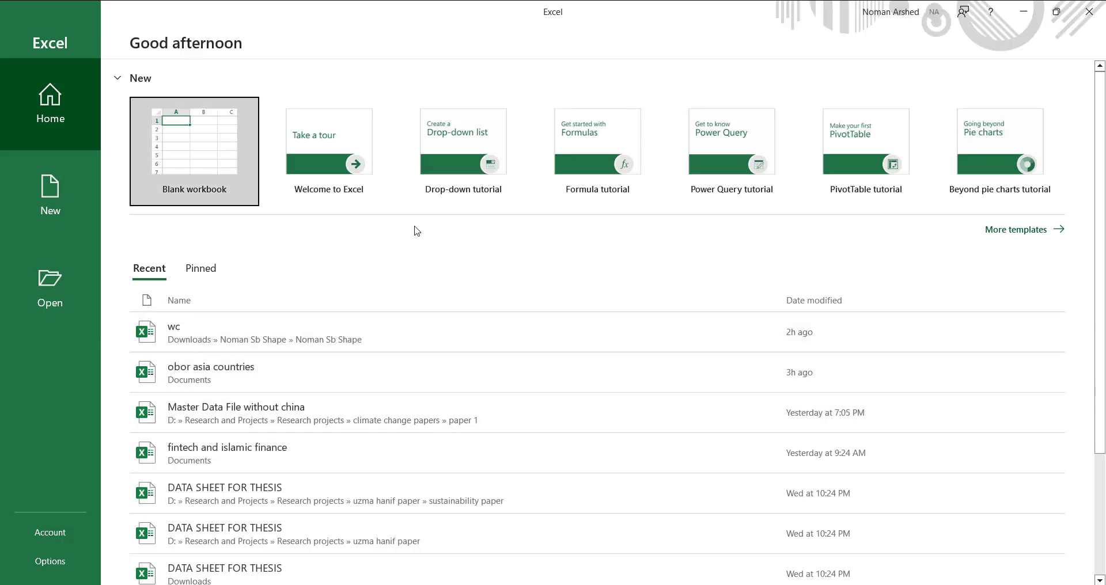
click(230, 168)
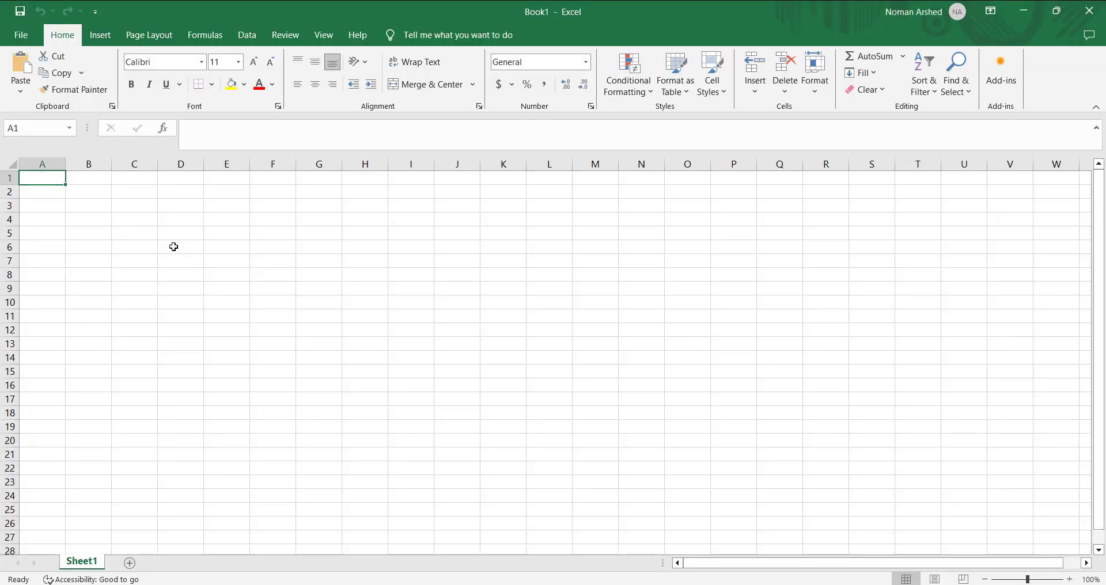
click(23, 72)
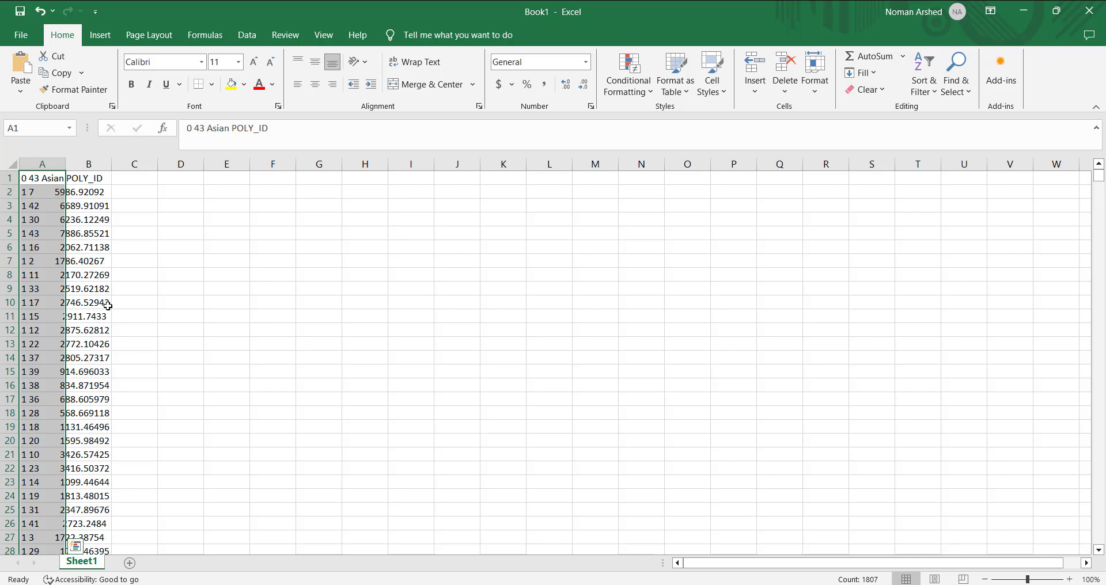
- Split column A into separate columns with Text to Columns, as delimited data using tab and space delimiters
click(29, 163)
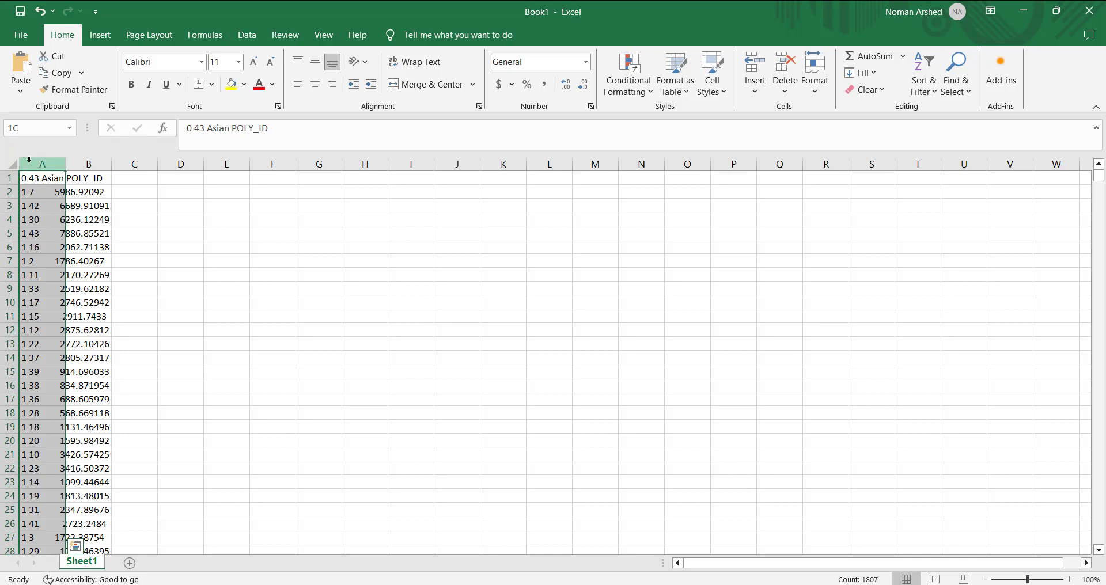
click(246, 35)
click(554, 69)
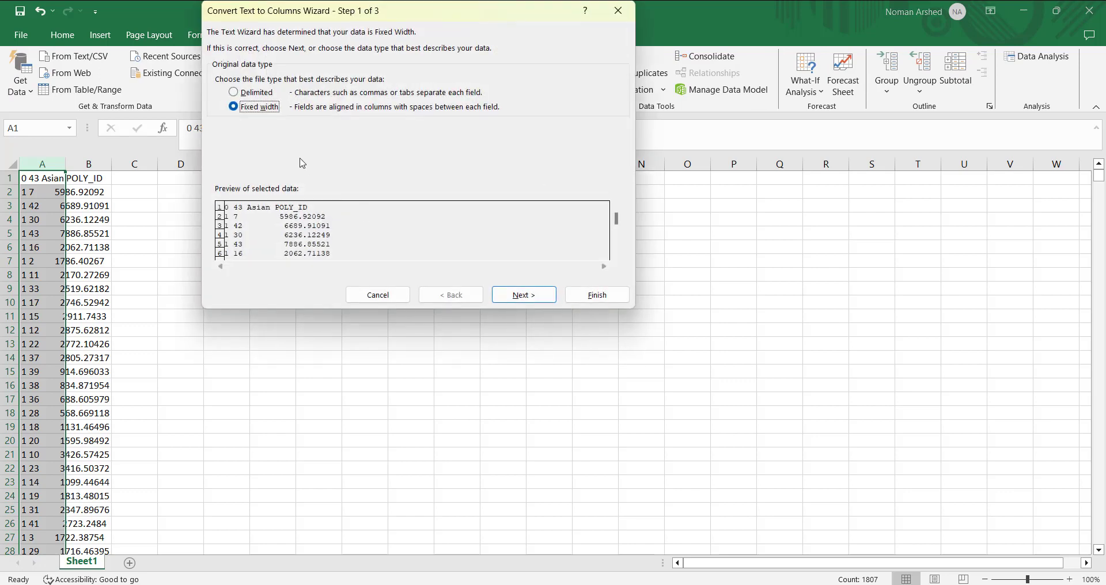
click(246, 94)
click(524, 294)
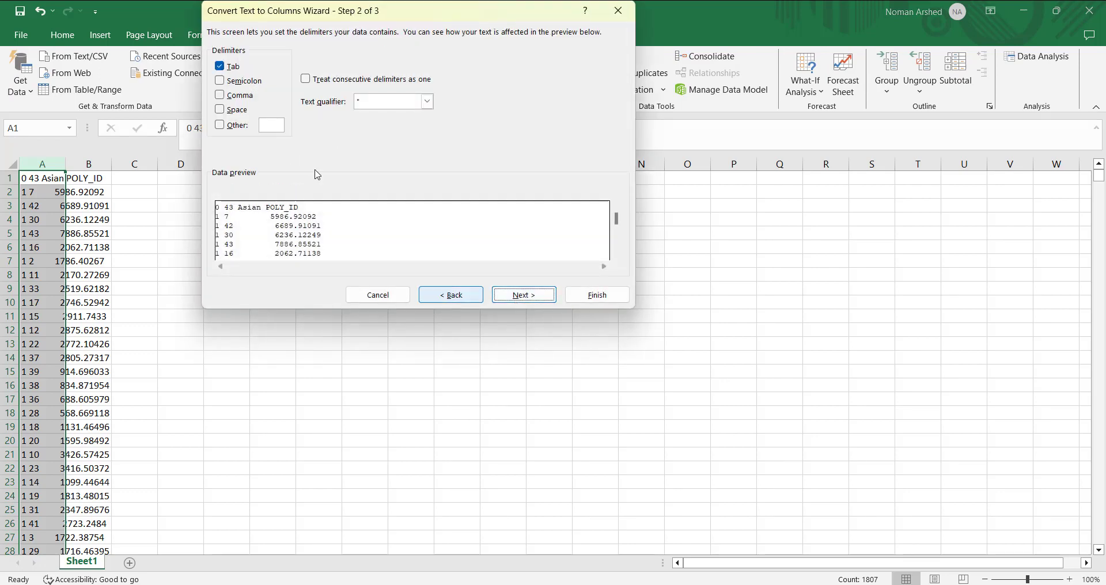
click(231, 110)
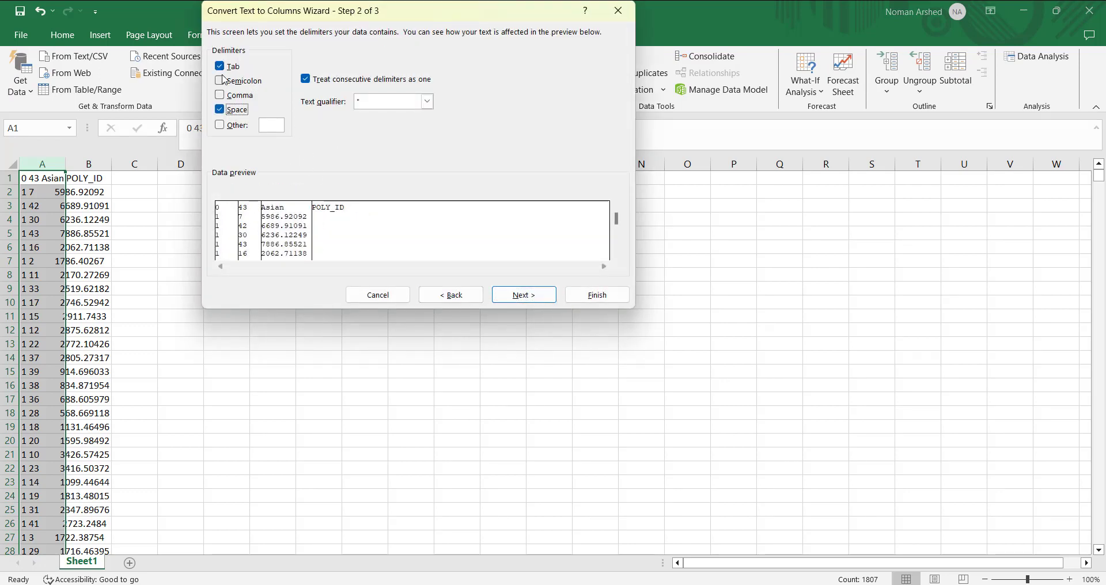
click(524, 295)
click(597, 294)
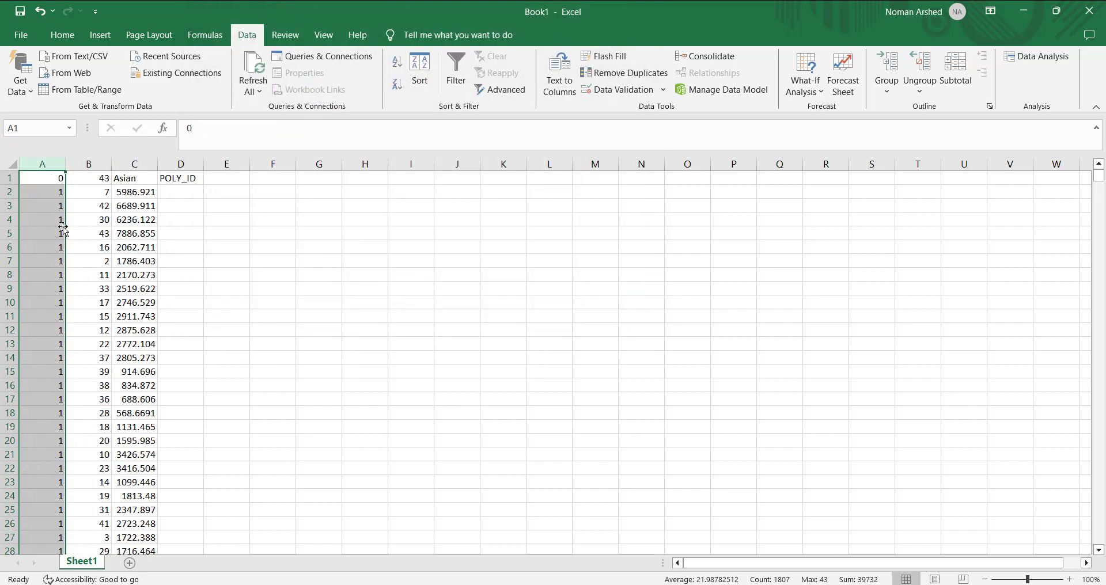
- Enter the headers cpuntry1, country2 and distance in A1 to C1 and clear the POLY_ID label in D1
click(26, 178)
text(co)
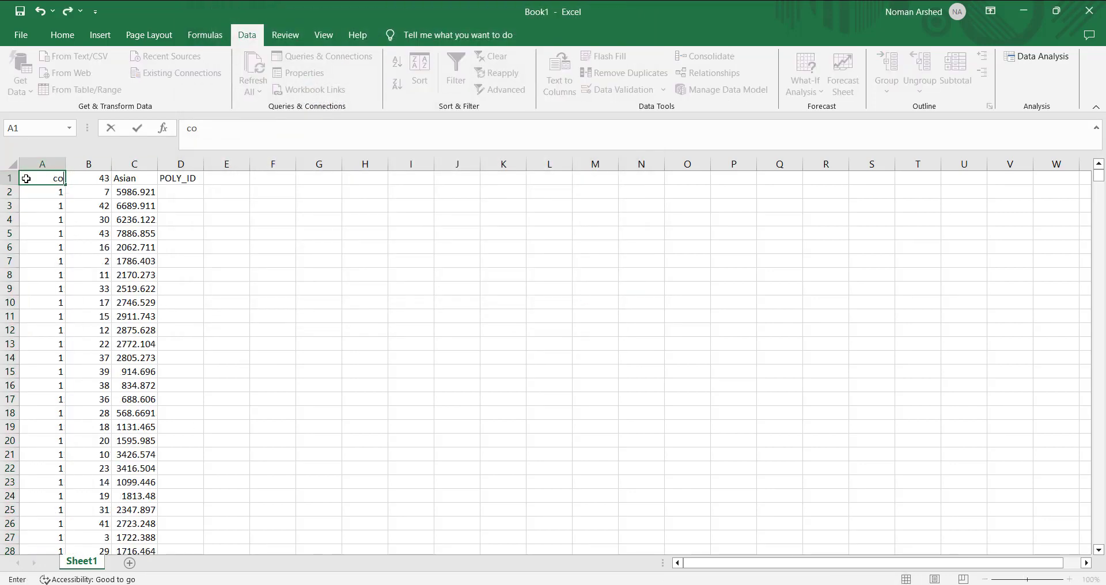
text(untr)
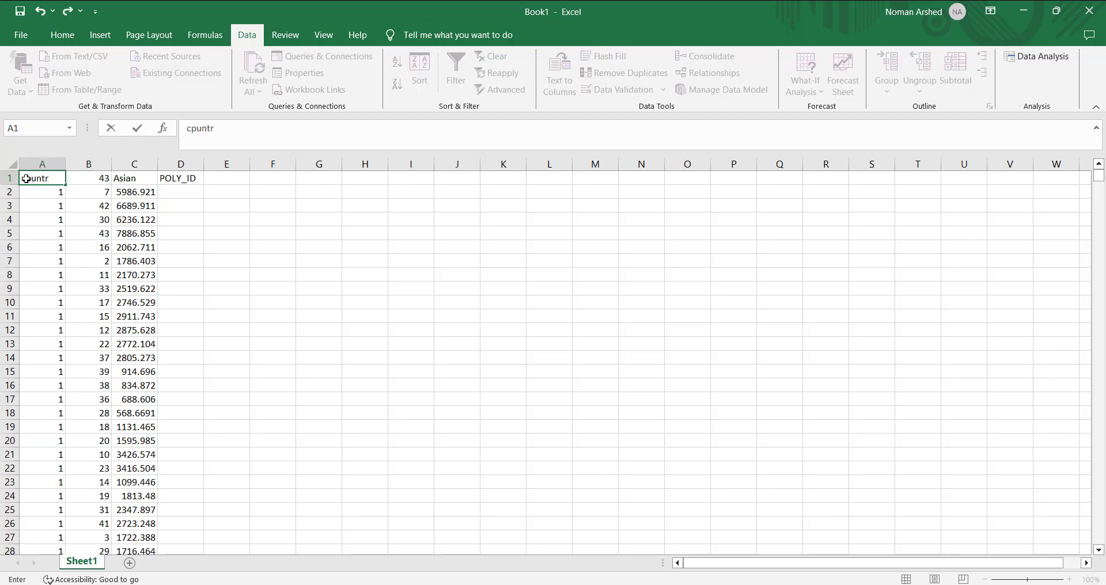
text(1cpuntry1)
key(Tab)
text(couyn)
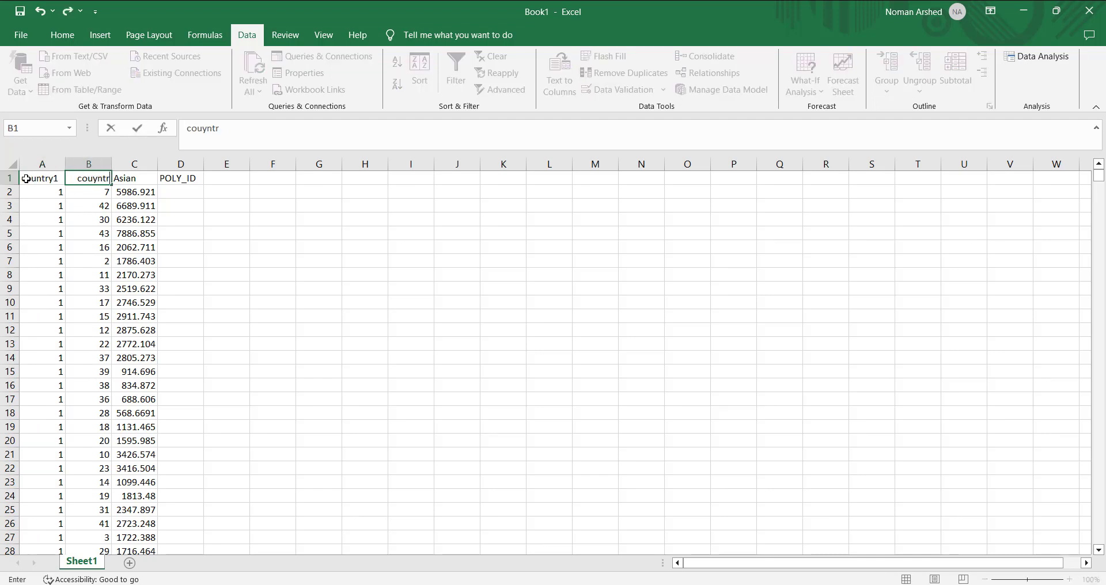
text(ntry2)
key(Tab)
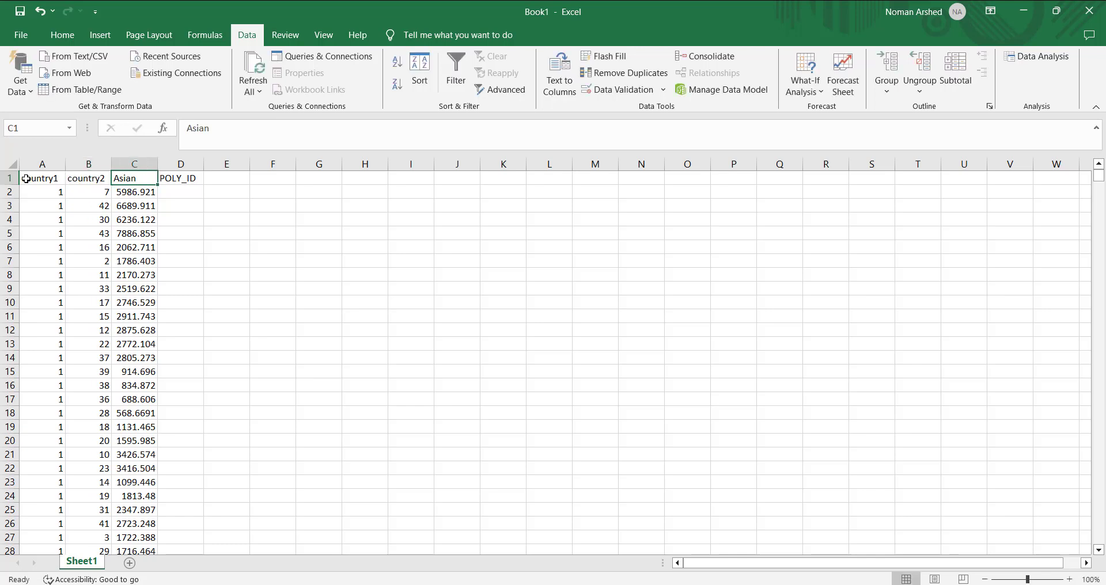
text(distance)
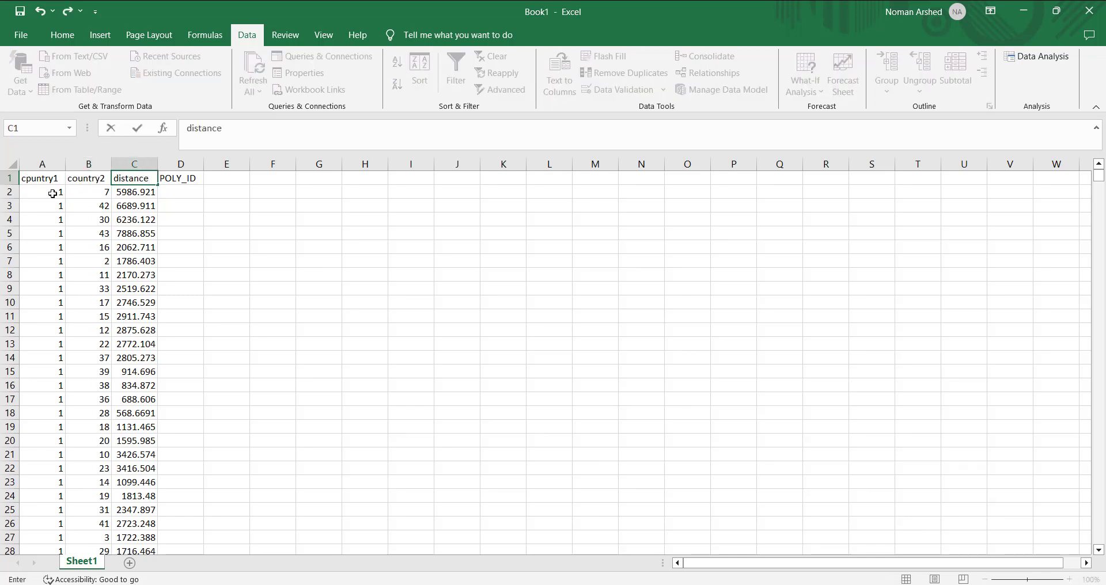
key(Tab)
key(Delete)
click(237, 308)
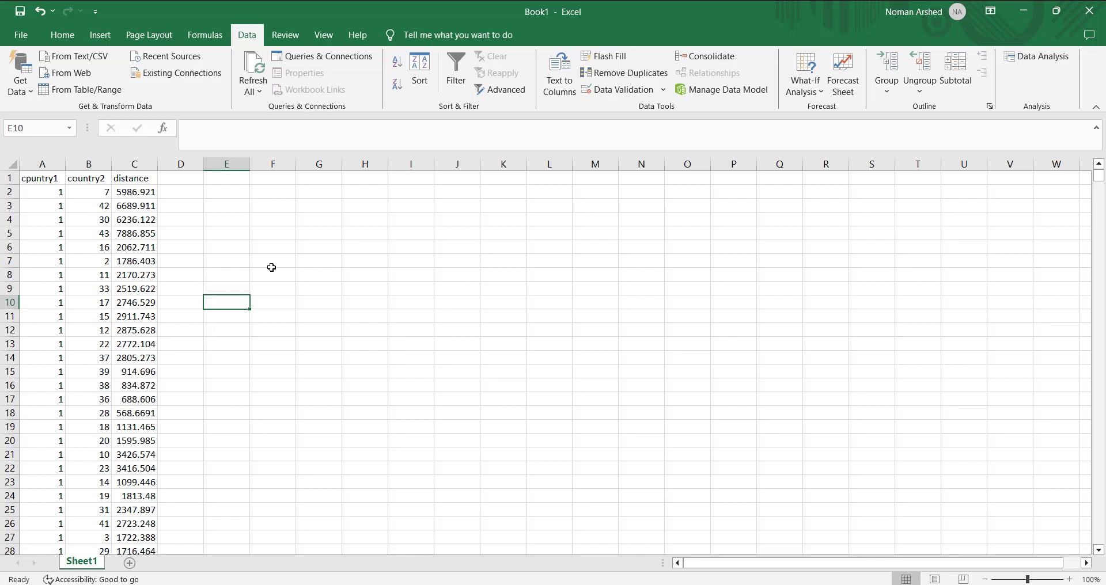
click(30, 179)
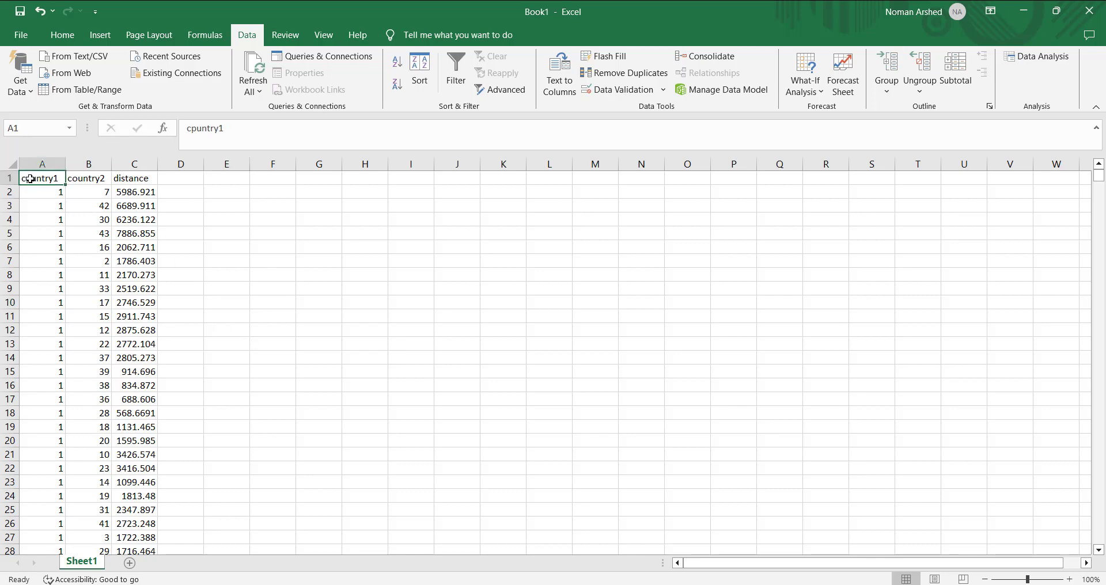
key(ctrl+shift+Right)
key(ctrl+shift+Down)
scroll(98, 281, up, 20)
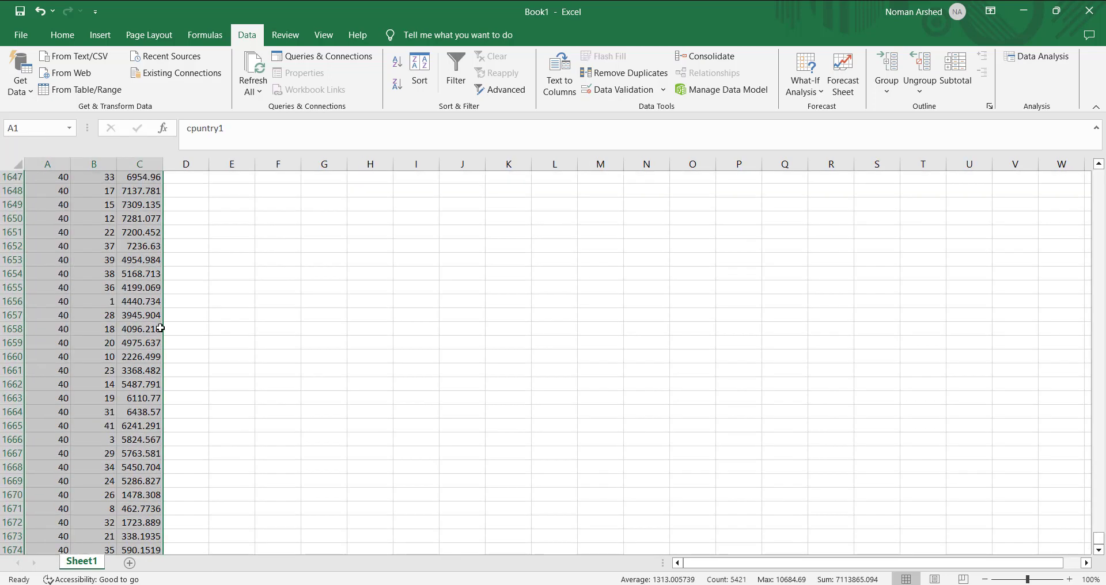
- Correct the misspelled header in A1 to country1
click(98, 281)
key(ctrl+Up)
key(Left)
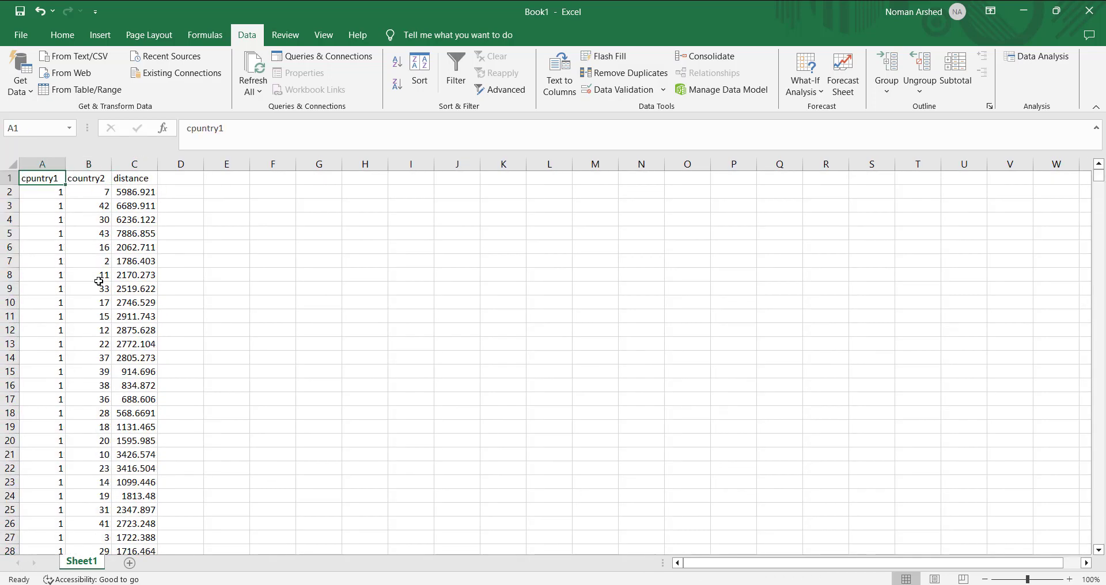
text(countryu)
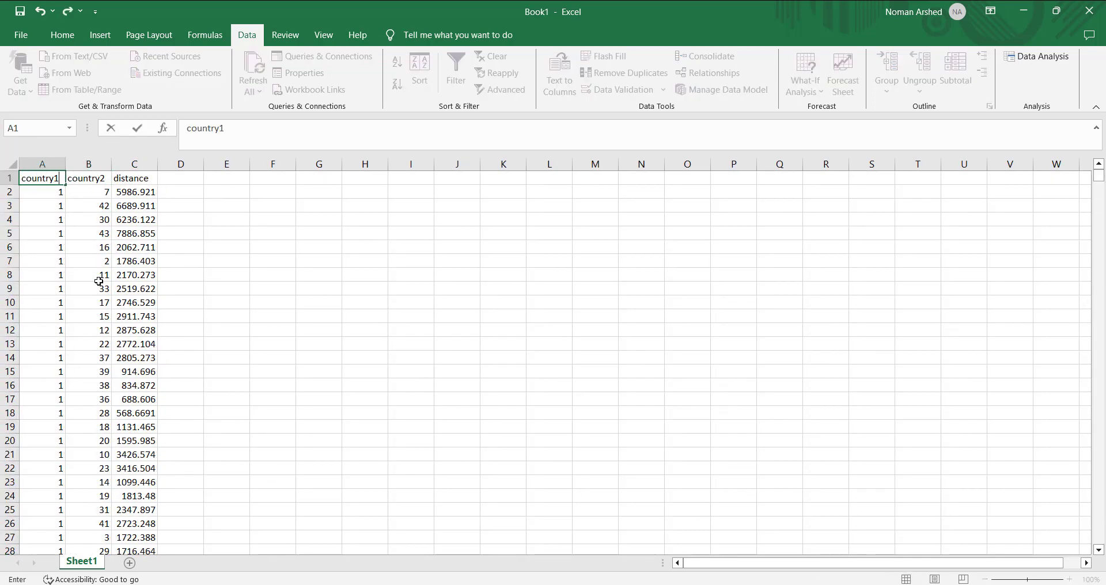
key(ctrl+Return)
- Create a PivotTable on a new worksheet from the whole country1, country2 and distance data range
key(ctrl+shift+Right)
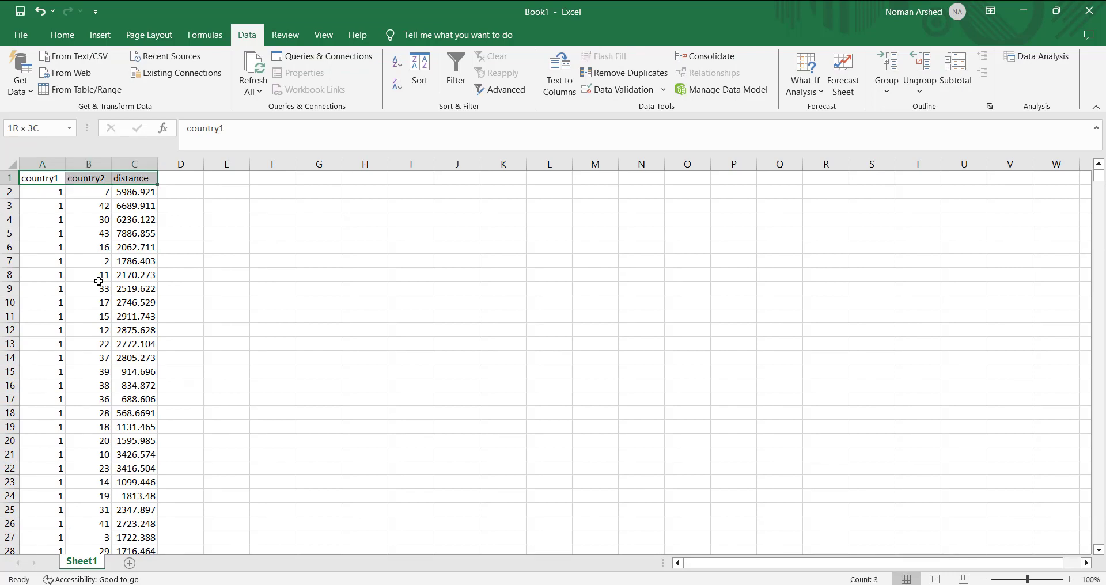
key(ctrl+shift+Down)
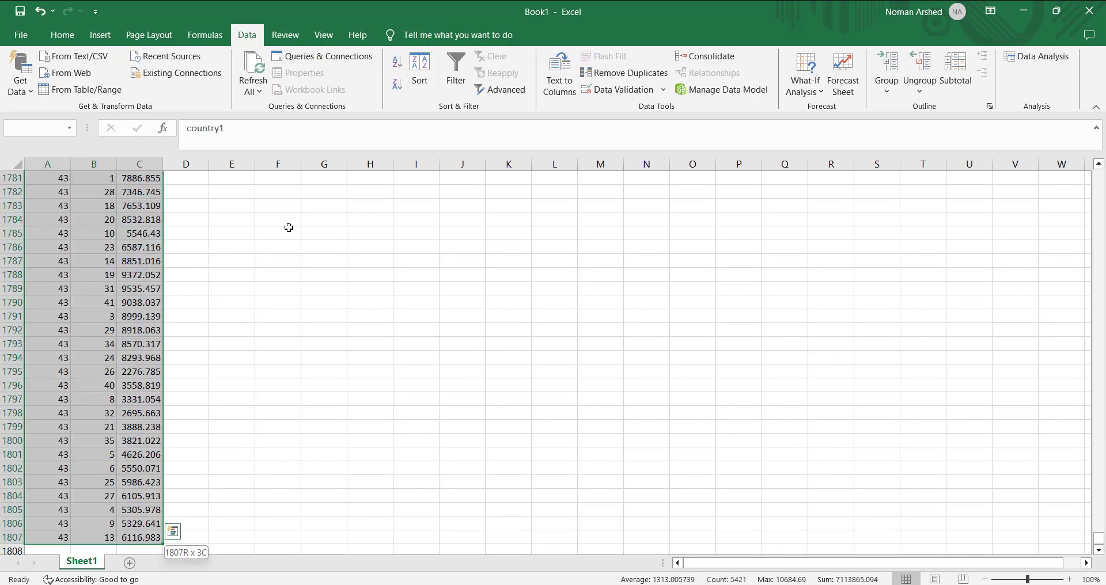
click(84, 39)
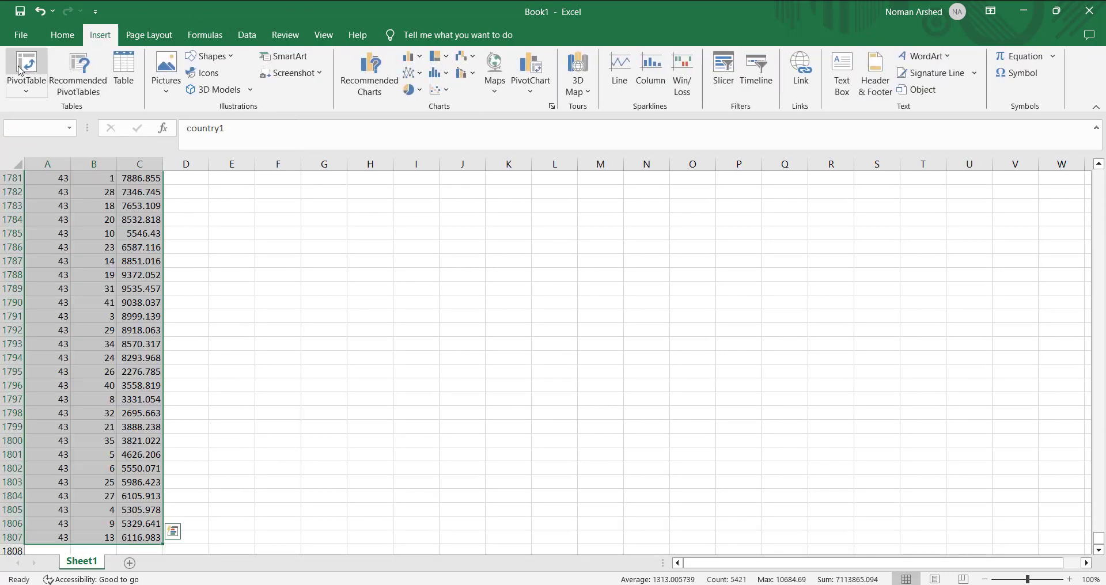
click(26, 66)
click(474, 257)
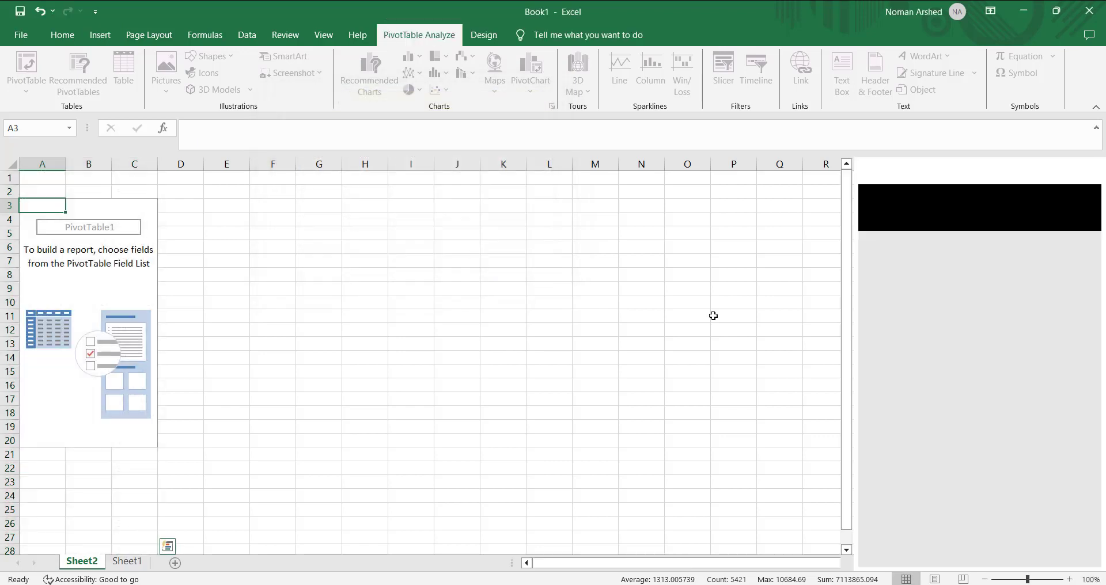
- Lay out the PivotTable with country1 as rows, country2 as columns and Sum of distance as values
click(871, 255)
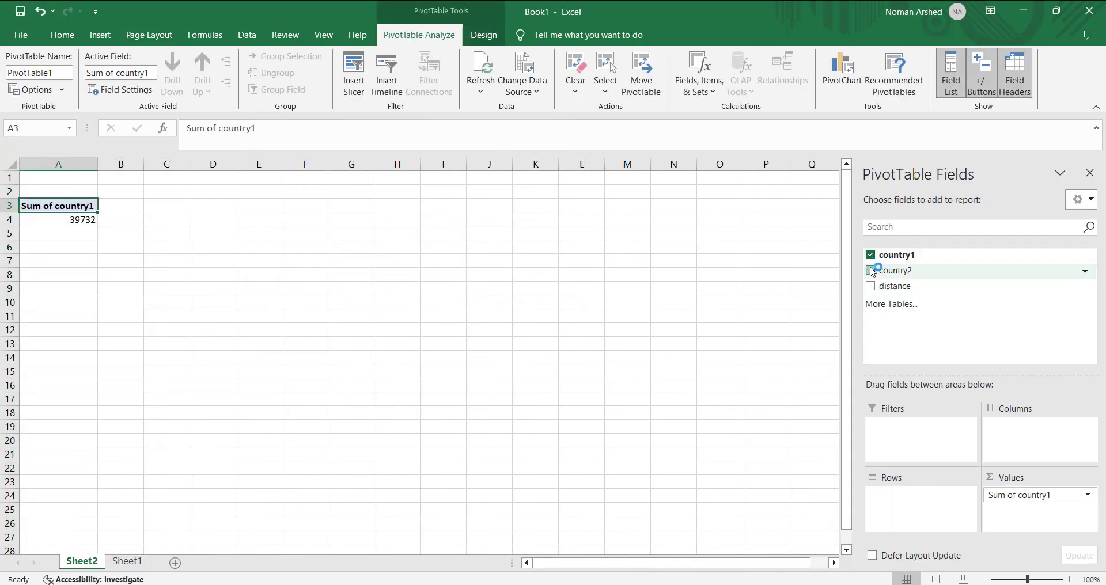
click(870, 271)
drag(1017, 495, 1050, 446)
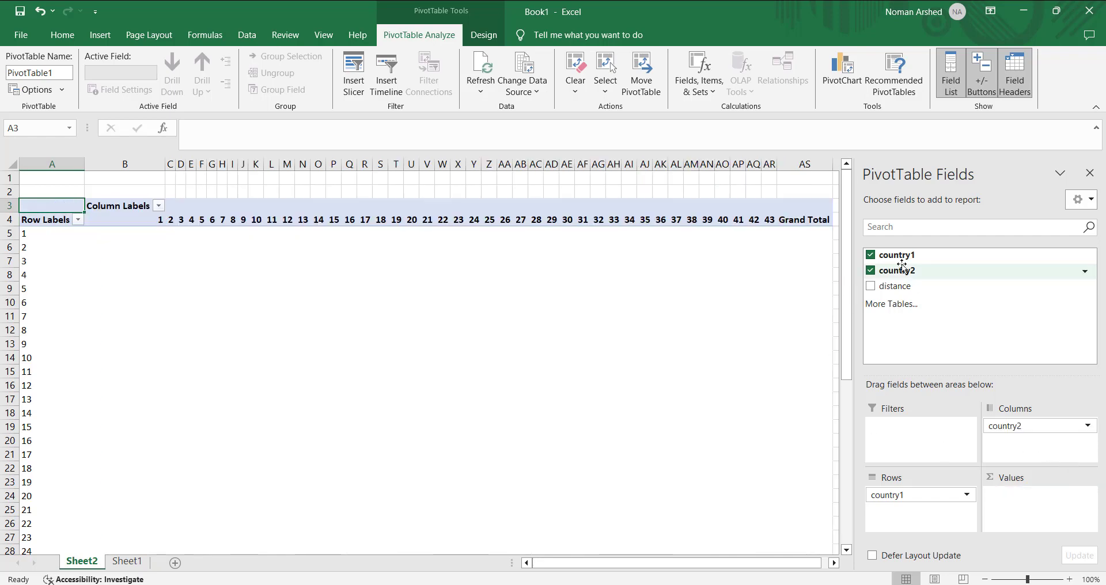
click(871, 286)
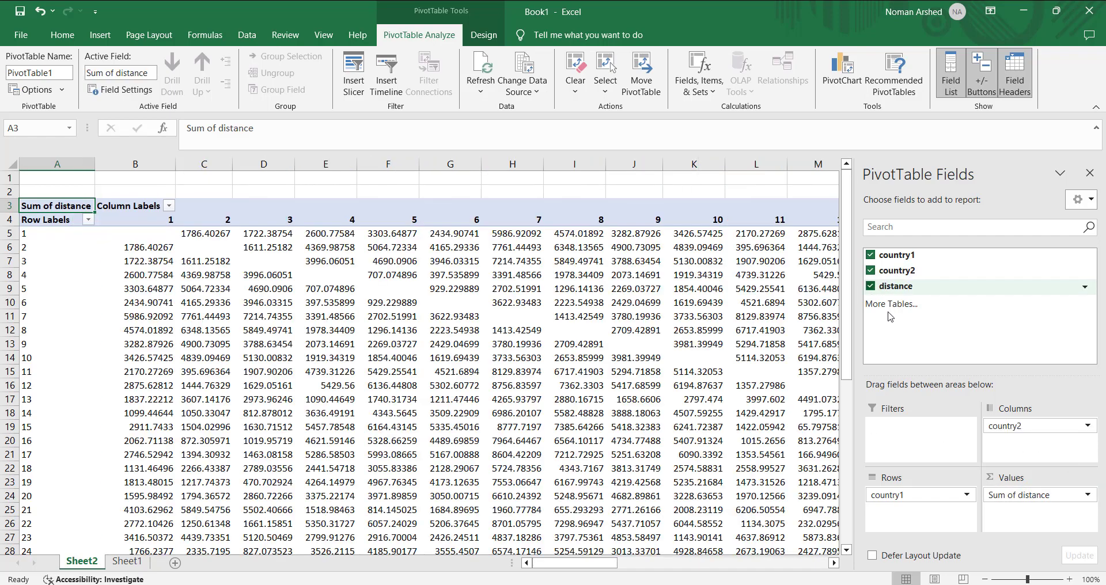
click(1049, 499)
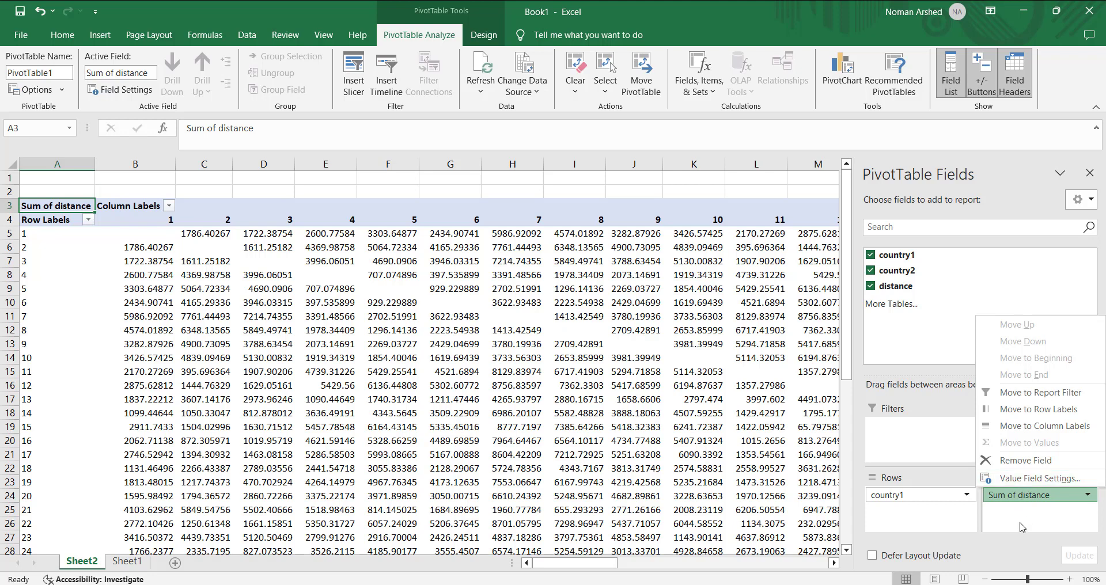
click(1042, 531)
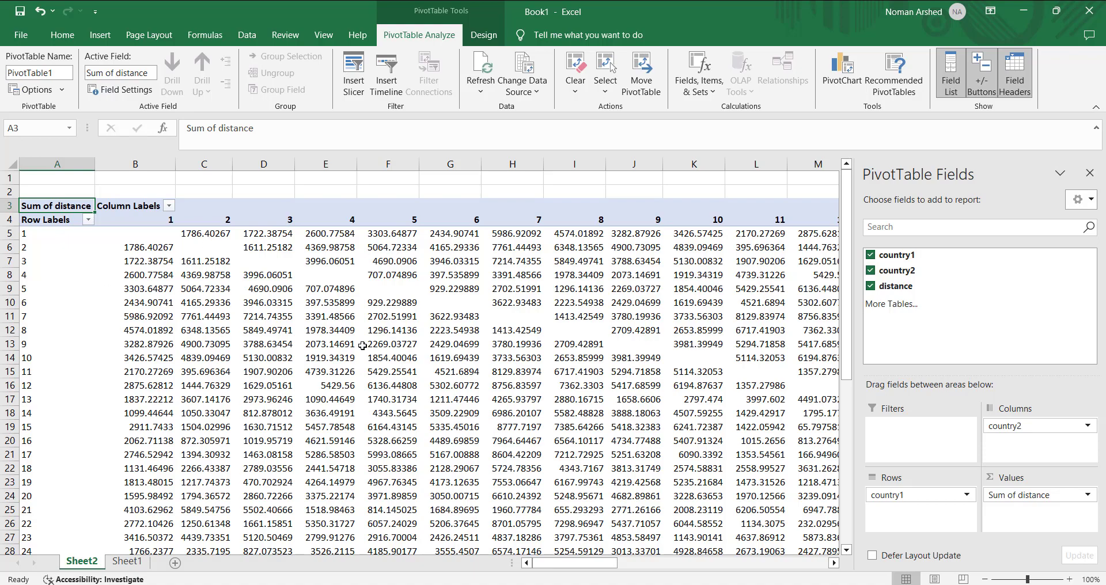
- Copy the PivotTable matrix from the Row Labels cell through country 43, excluding the Grand Total row and column
scroll(363, 345, down, 5)
scroll(231, 288, up, 5)
click(52, 219)
key(ctrl+shift+Right)
key(ctrl+shift+Down)
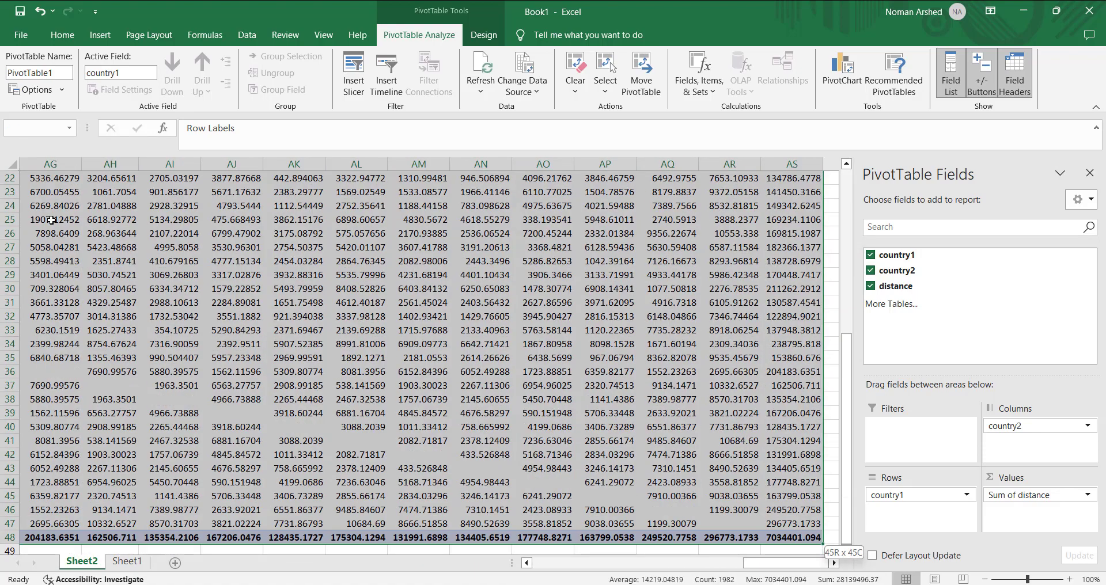
key(shift+Left)
key(shift+Up)
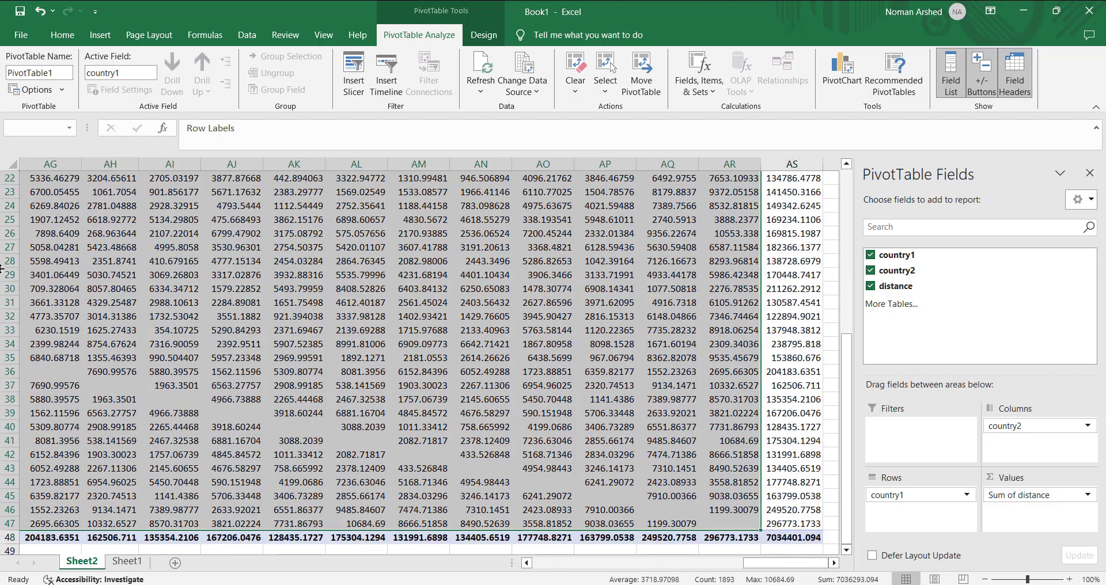
scroll(304, 365, left, 10)
scroll(303, 365, down, 10)
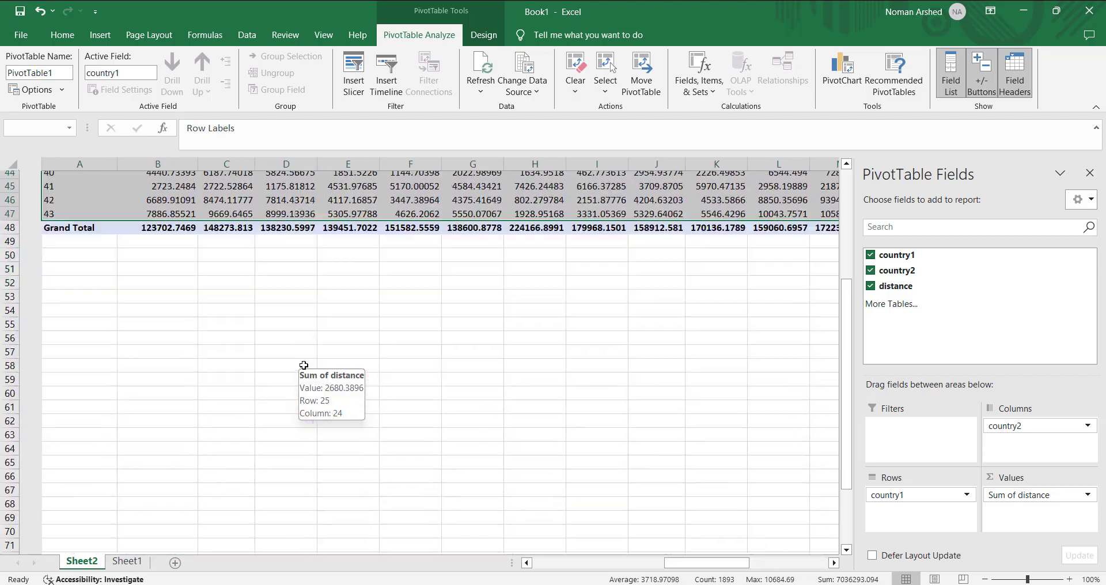
scroll(304, 366, up, 4)
right_click(237, 327)
click(275, 366)
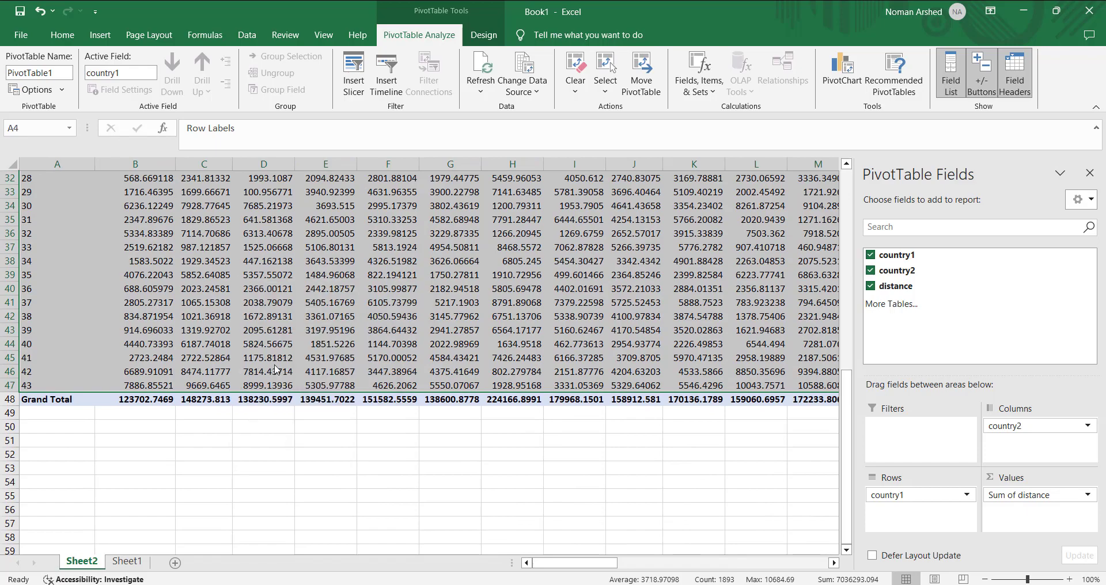
- Add a new worksheet and paste the copied matrix there as values only, starting at A1
scroll(275, 368, up, 10)
click(135, 564)
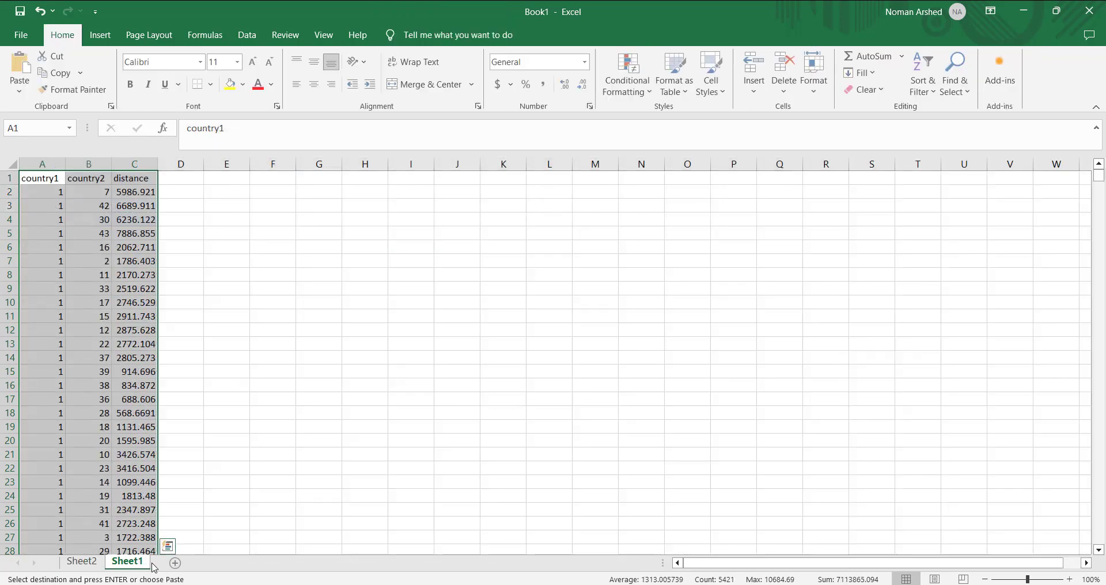
click(175, 563)
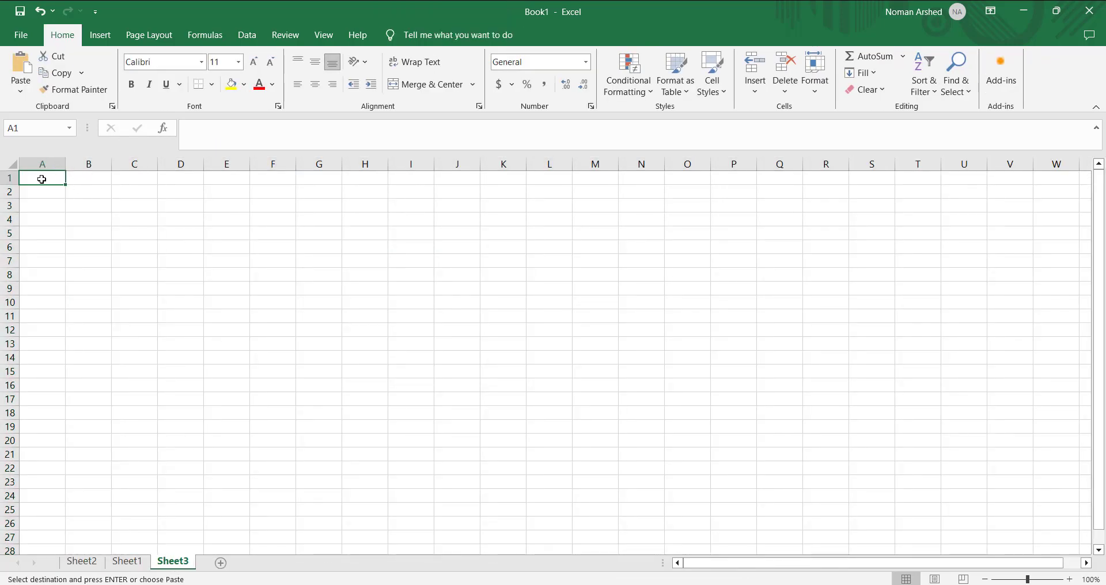
click(20, 89)
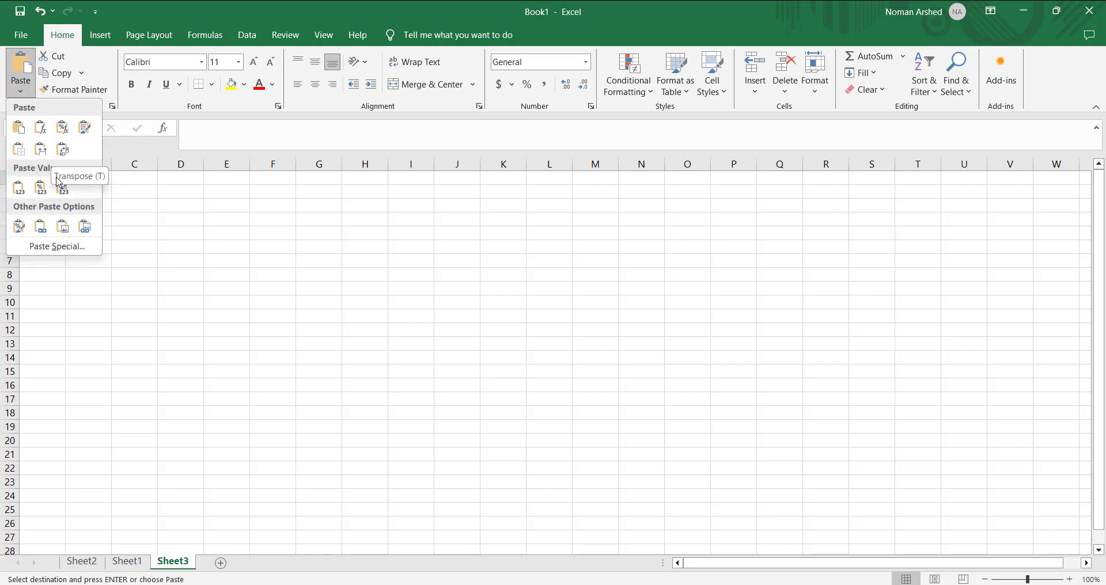
click(19, 187)
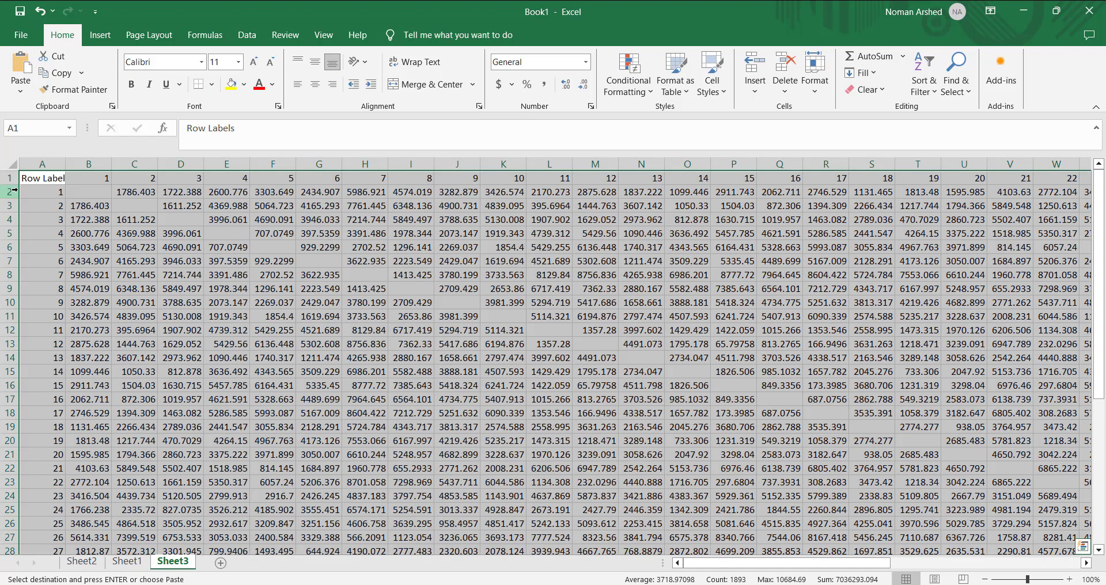
- Replace the numeric column headers with a v1, v2 series filled across all 43 country columns, and clear the Row Labels text in A1
click(76, 178)
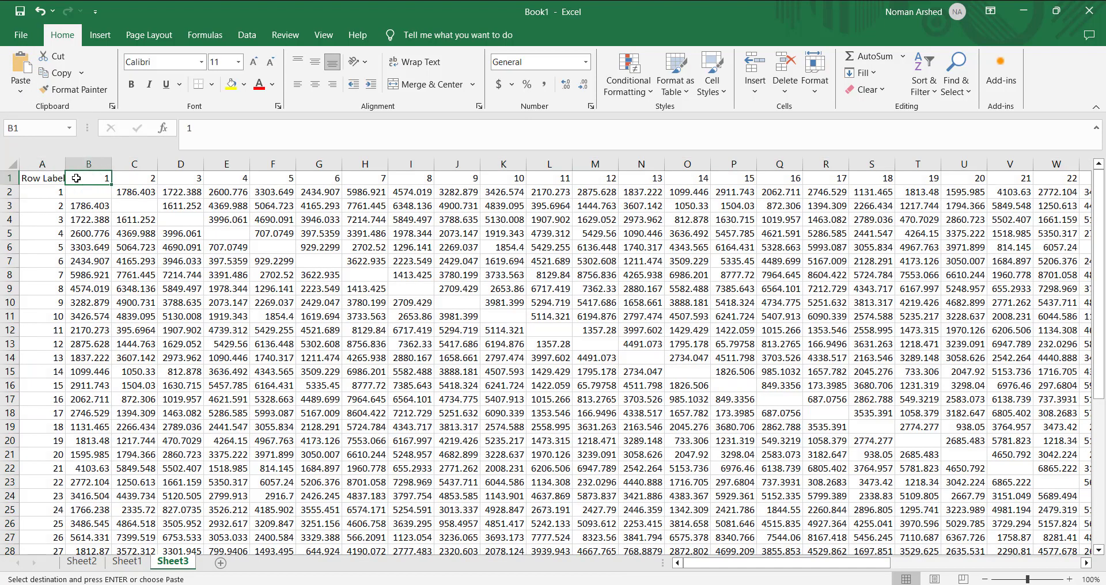
text(v1)
key(Tab)
text(v2)
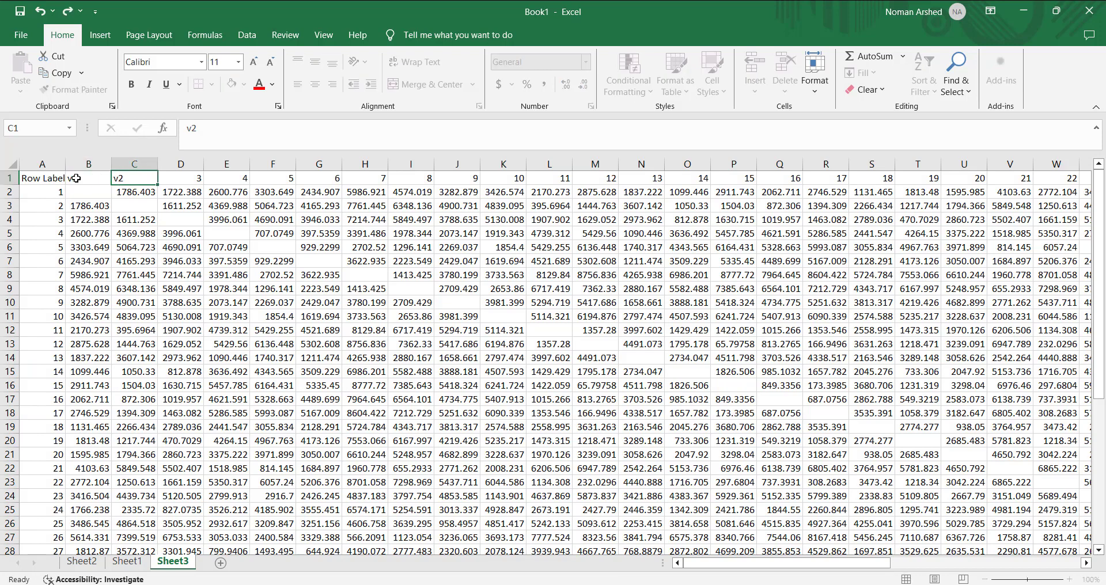
click(76, 178)
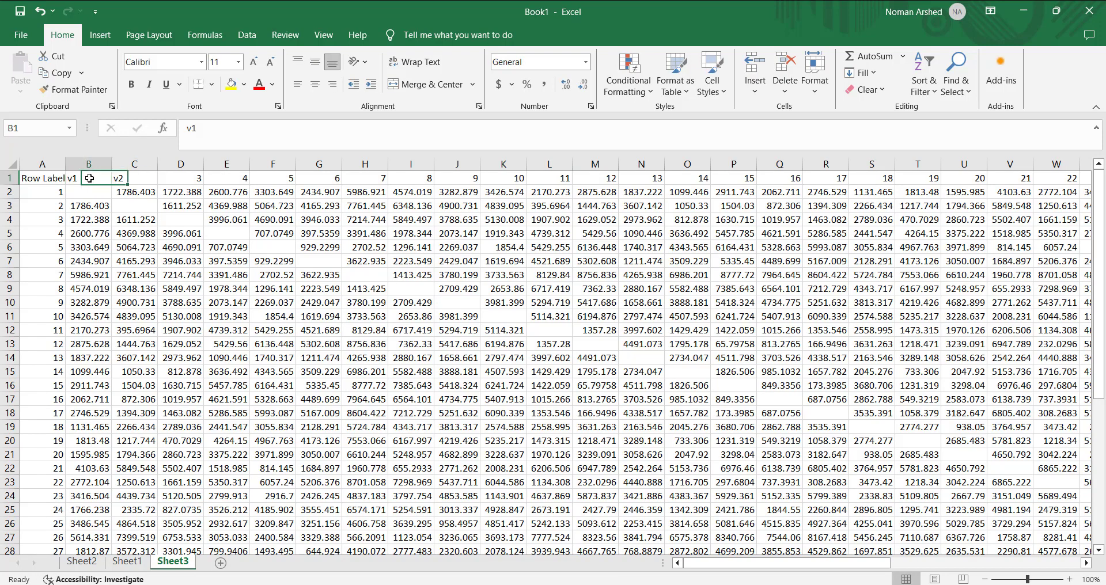
drag(89, 178, 1017, 183)
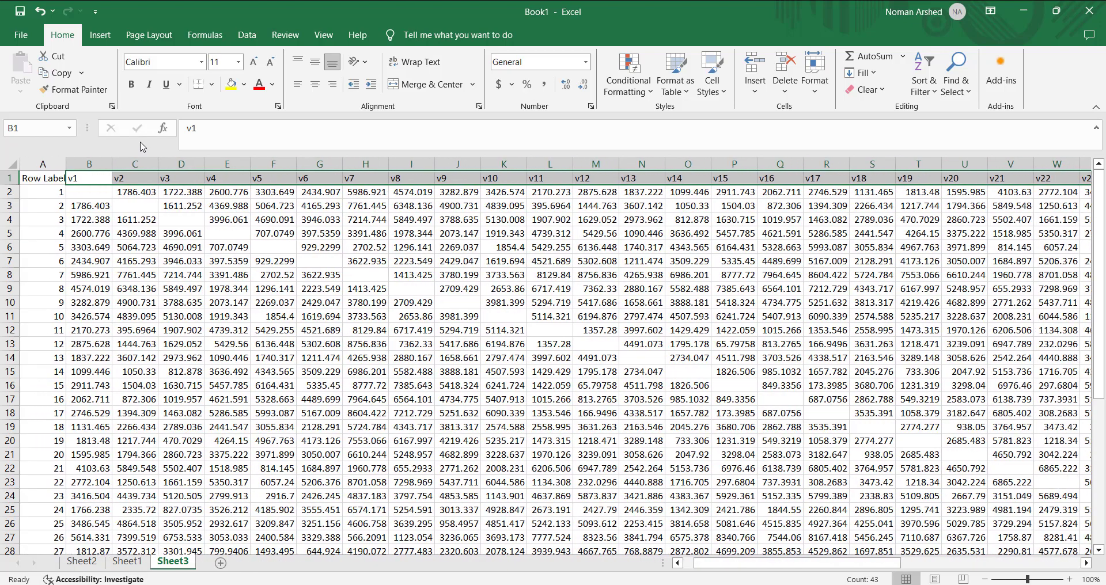
click(54, 179)
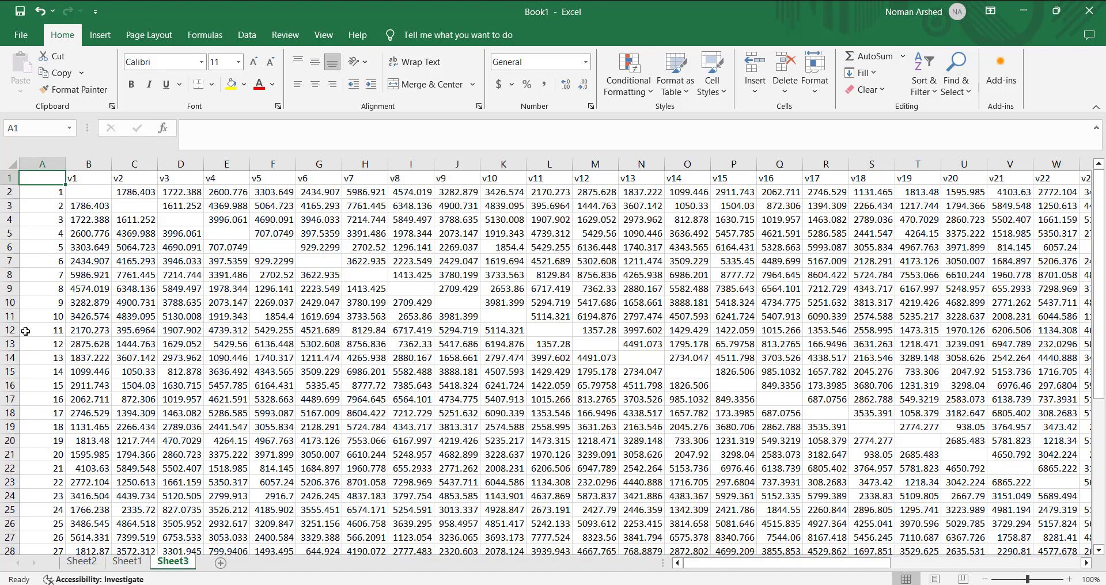
- Enter 0 in each empty diagonal cell of the matrix from B2 through M13, covering v1 to v12
click(101, 192)
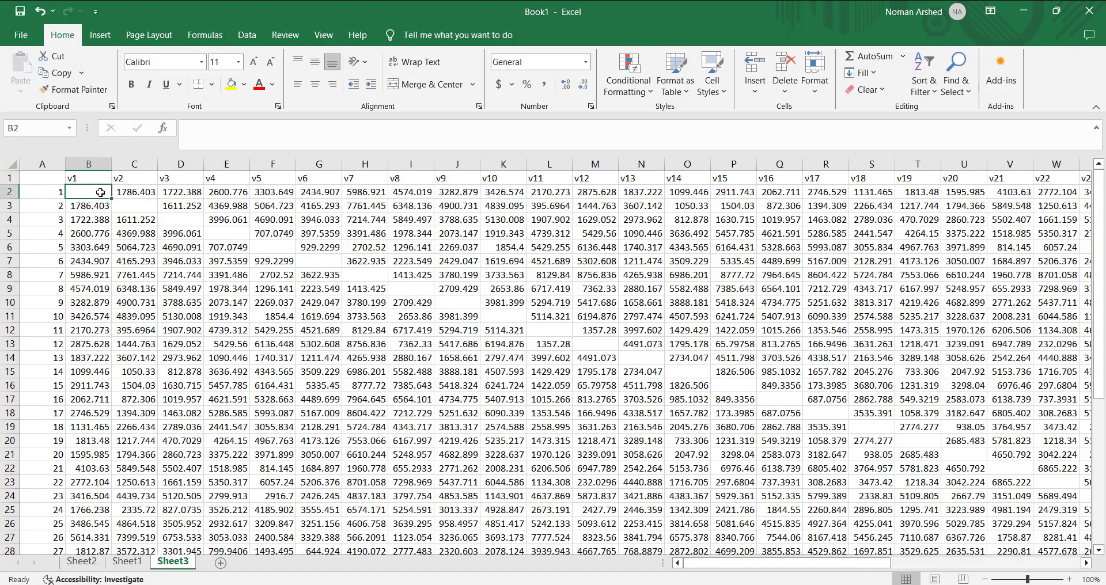
text(0)
key(Return)
key(Right)
text(0)
key(Return)
key(Right)
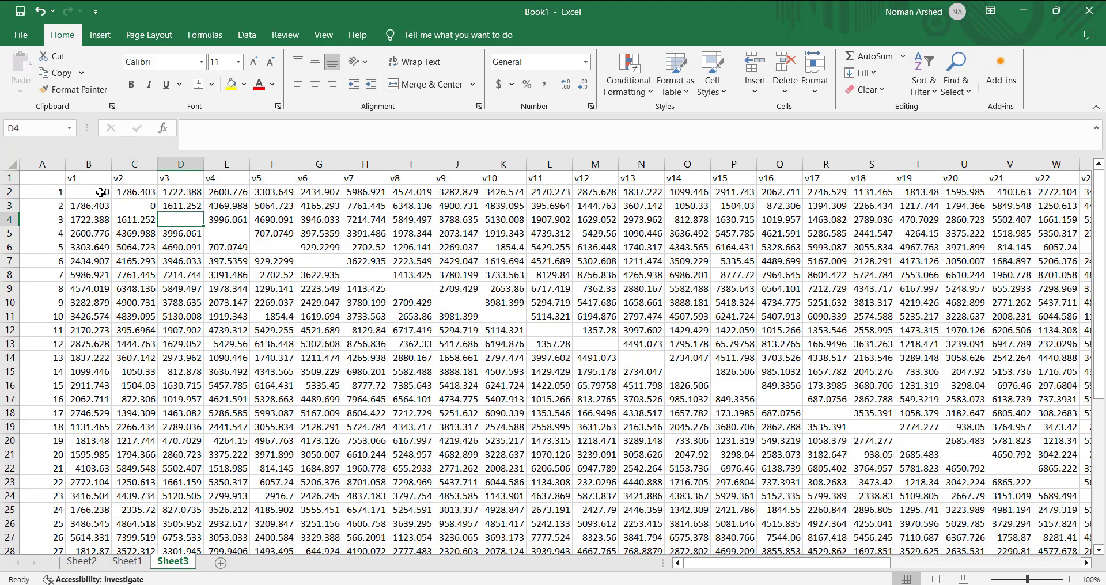
text(0)
key(Return)
key(Right)
text(0)
key(Right)
text(0)
key(Right)
text(0)
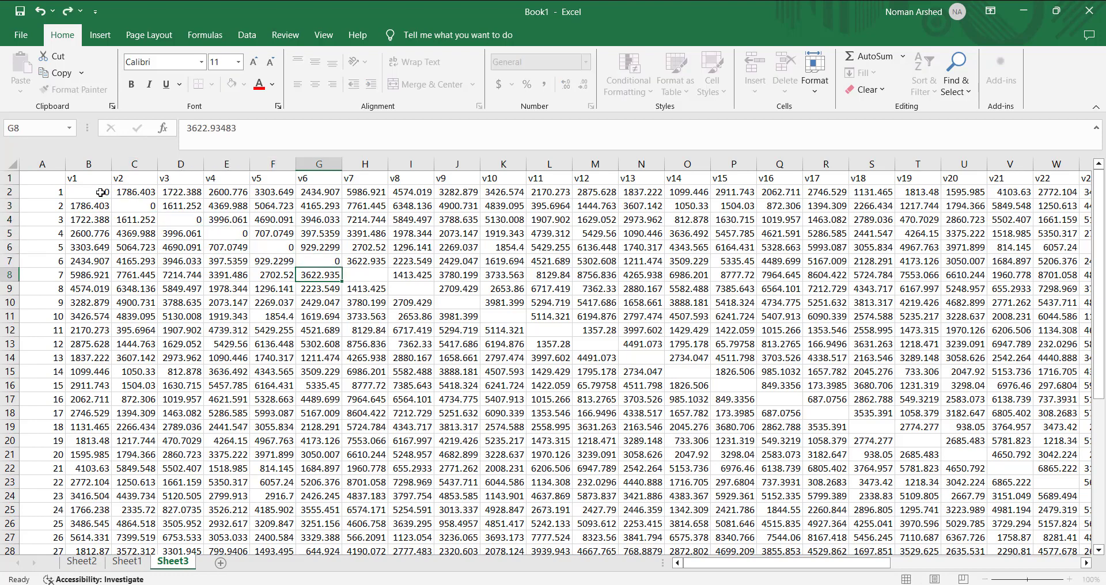
key(Right)
text(0)
key(Return)
key(Right)
text(0)
key(Right)
text(0)
key(Right)
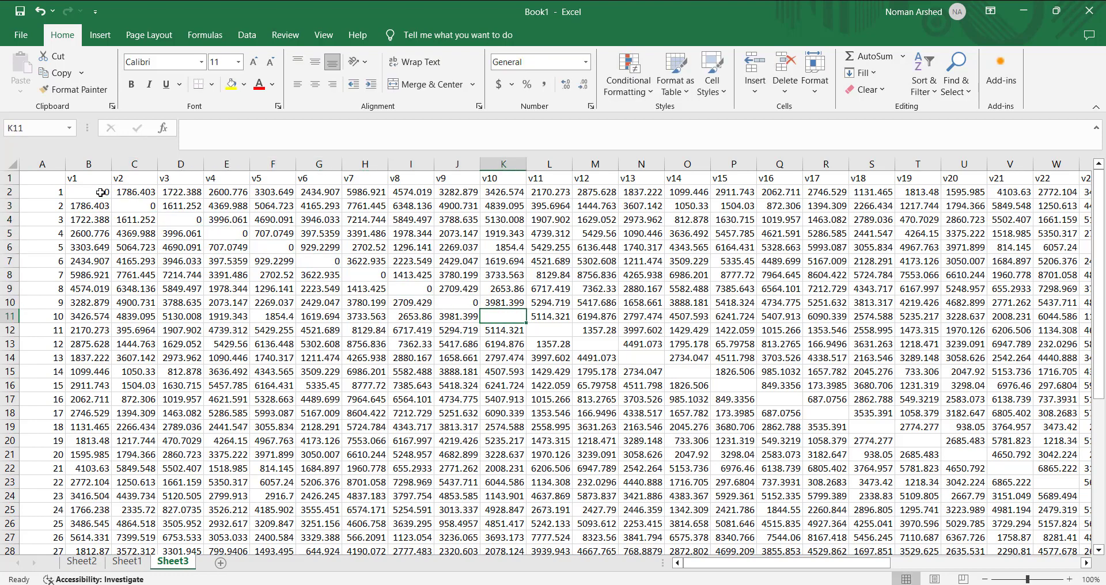
text(0)
key(Right)
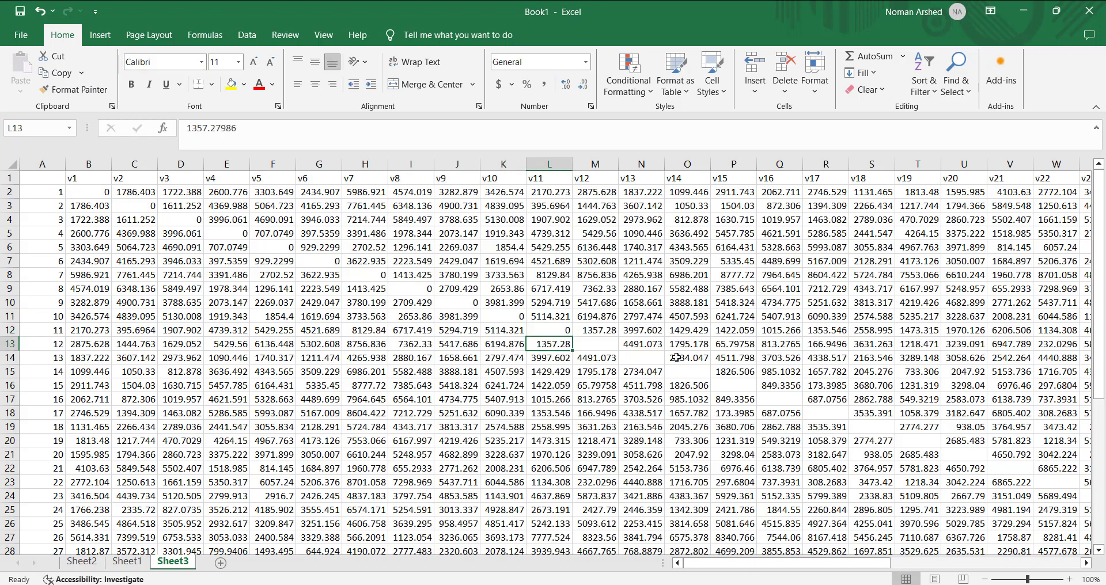
key(Right)
text(0)
key(Return)
key(Right)
key(Return)
text(0)
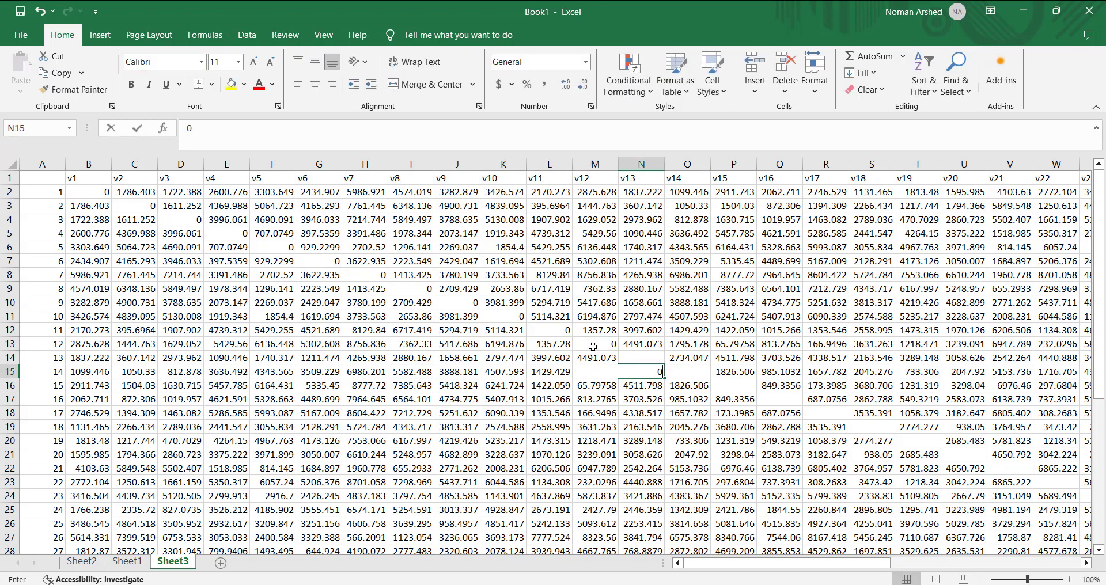
key(Escape)
key(Up)
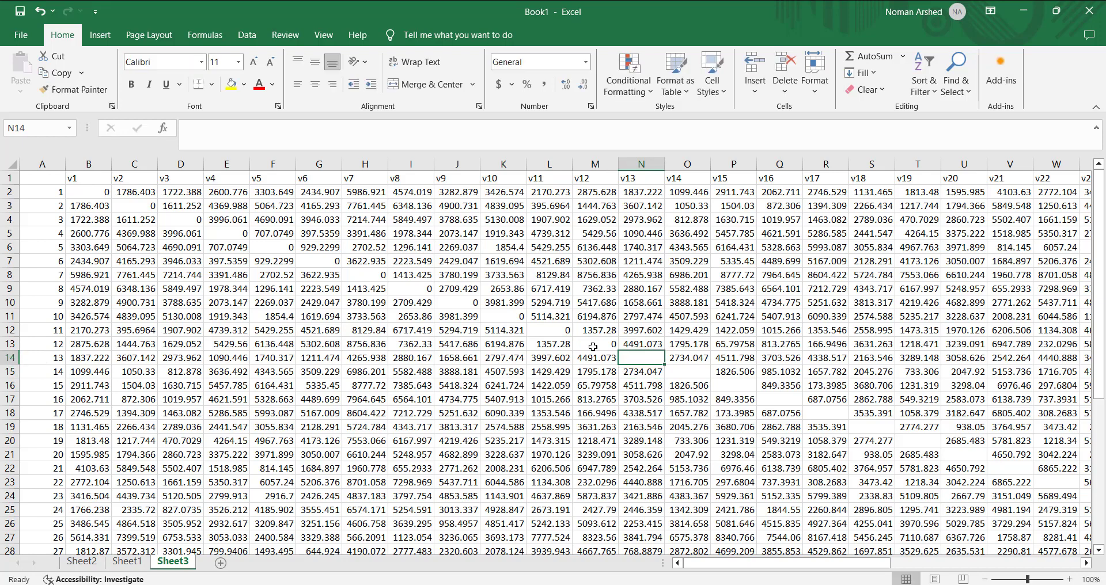
- Enter 0 in each remaining empty diagonal cell from N14 through AR44, covering v13 to v43
text(0)
key(Right)
key(Return)
text(0)
key(Right)
key(Return)
text(0)
key(Right)
key(Return)
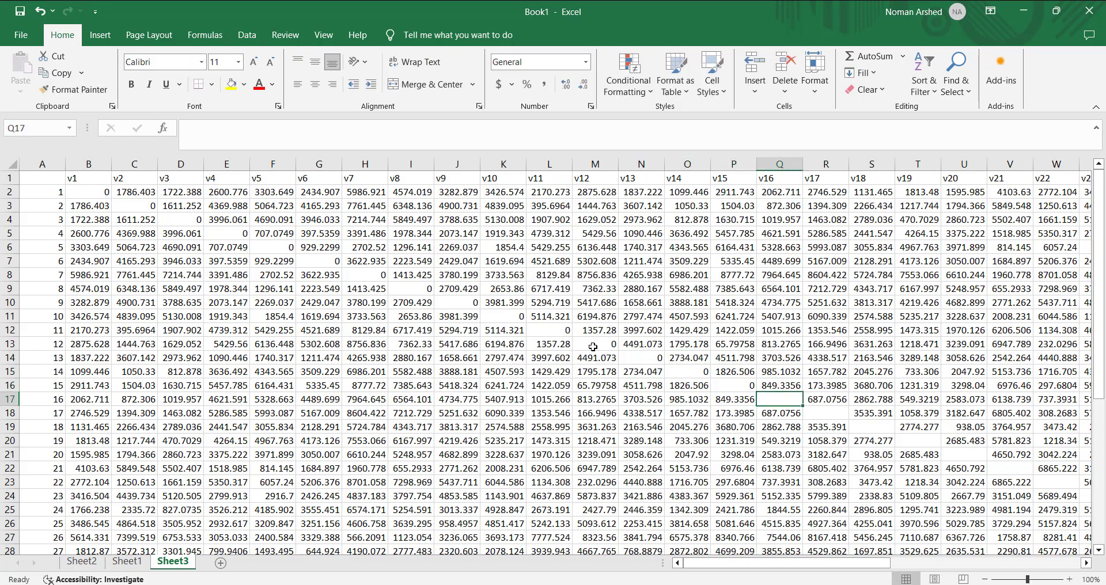
text(0)
key(Right)
key(Return)
text(0)
key(Right)
key(Return)
text(0)
key(Right)
key(Return)
text(0)
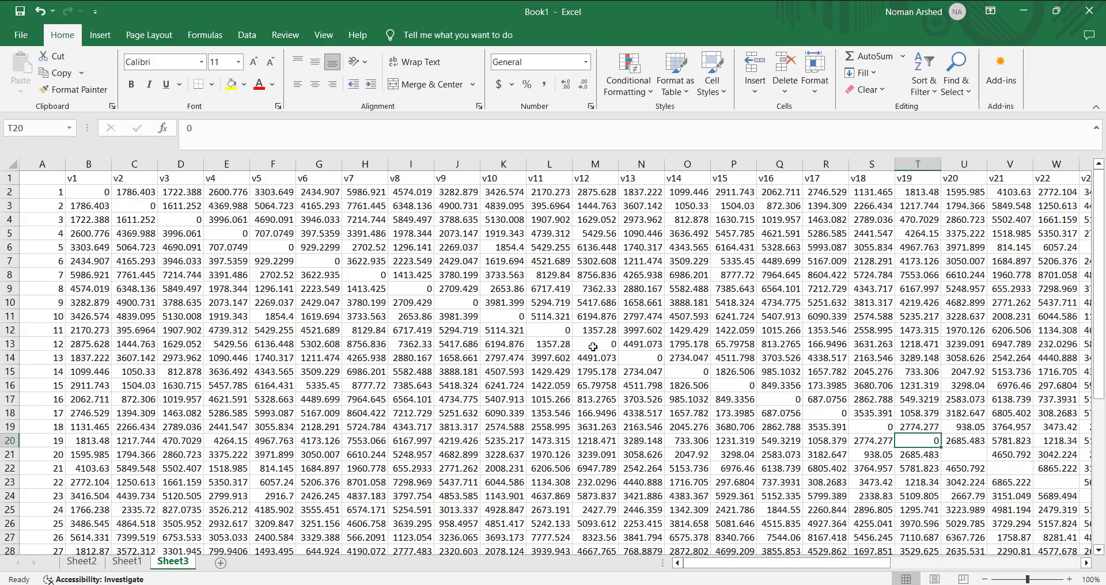
key(Right)
key(Return)
text(0)
key(Right)
key(Return)
text(0)
key(Right)
key(Return)
text(0)
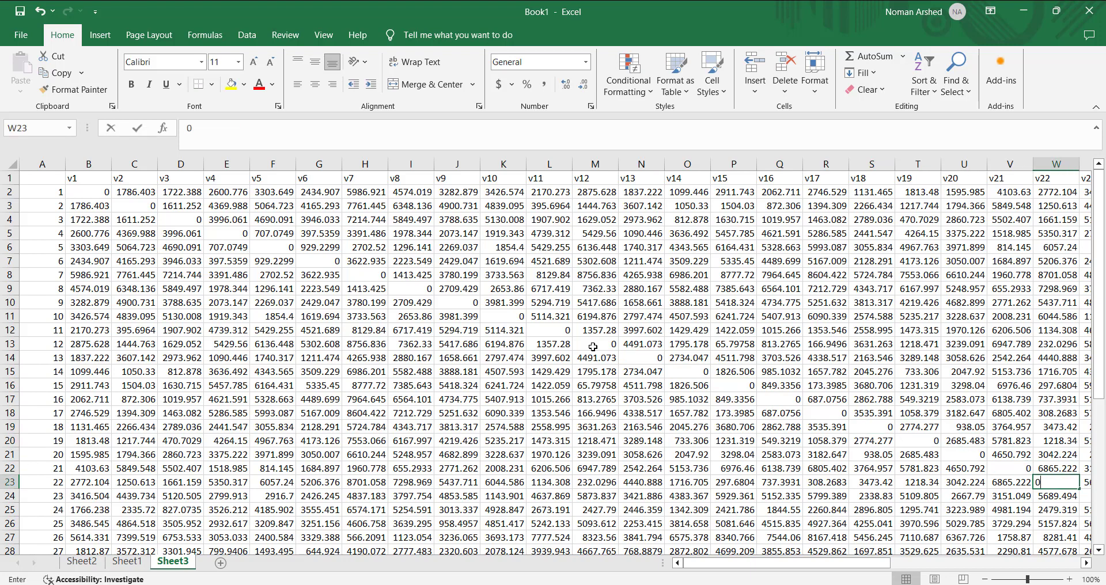
key(Right)
key(Return)
text(0)
key(Right)
key(Return)
text(0)
key(Right)
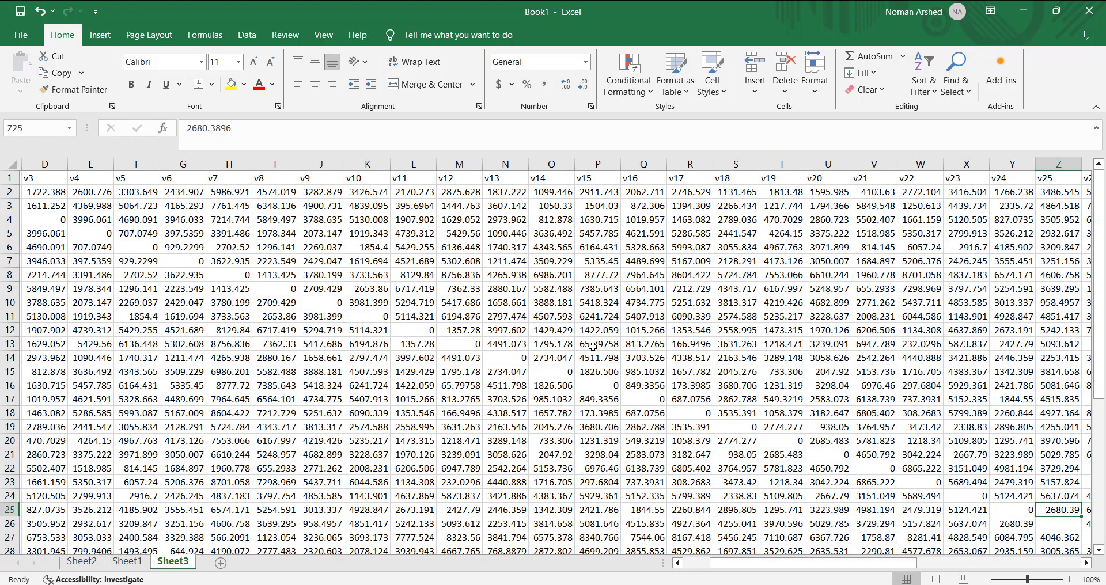
key(Return)
text(0)
key(Right)
key(Return)
text(0)
key(Right)
key(Return)
text(0)
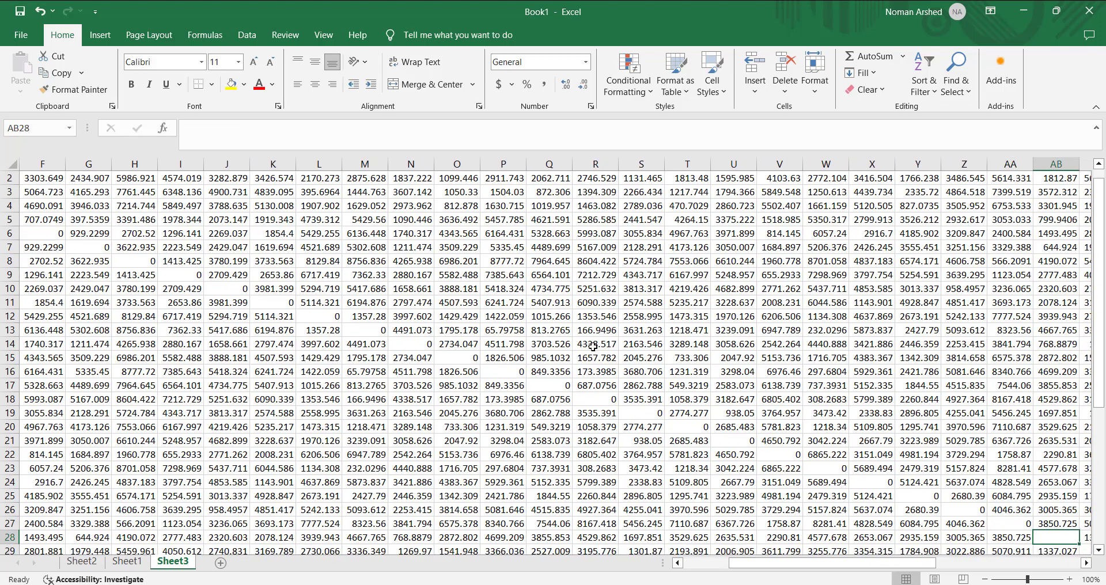
key(Right)
key(Return)
text(0)
key(Right)
key(Return)
text(0)
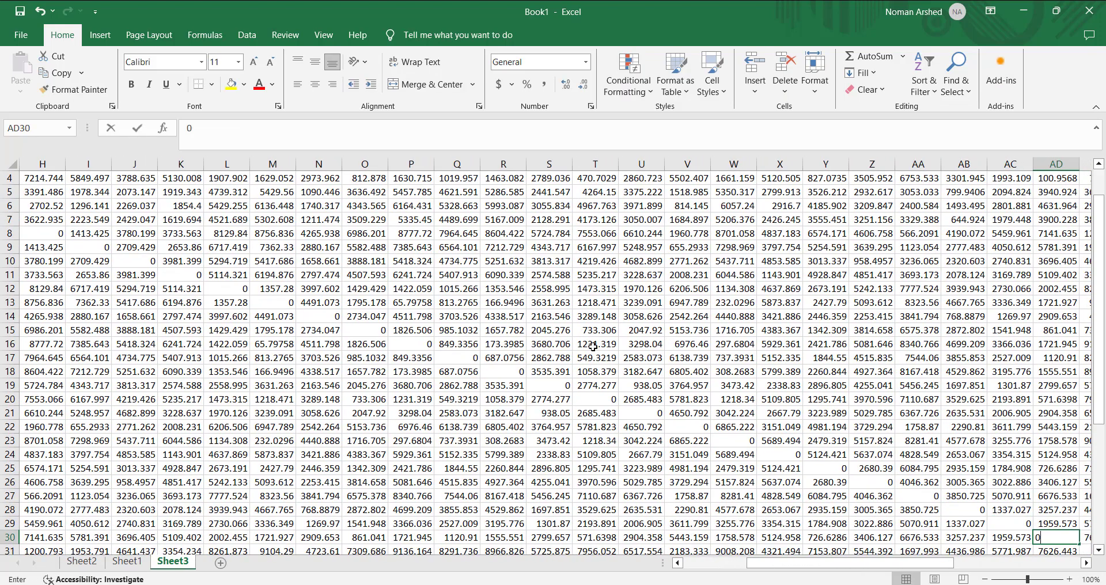
key(Right)
key(Return)
text(0)
key(Right)
key(Return)
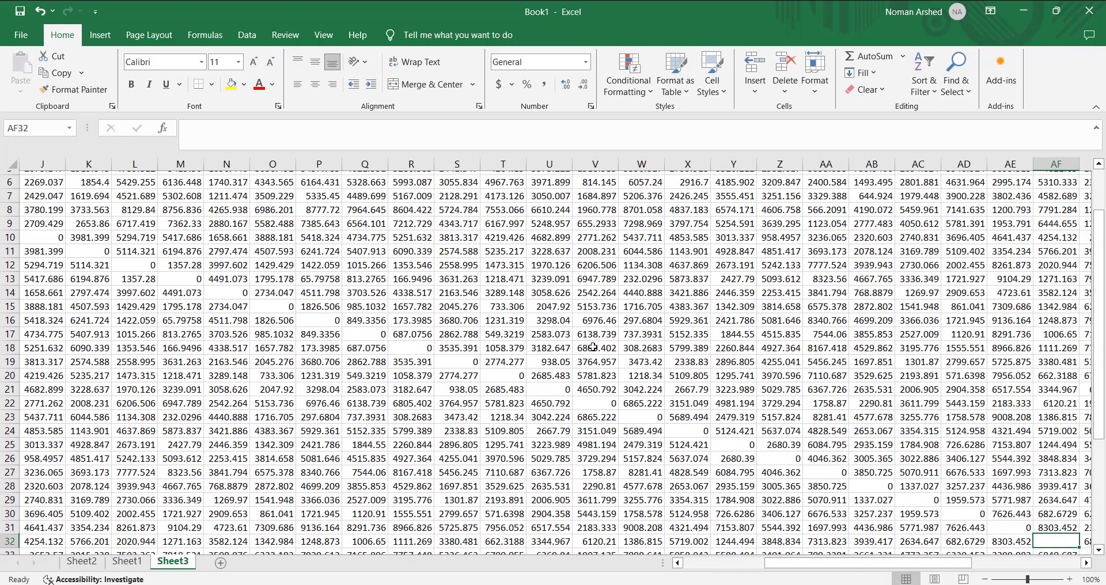
text(0)
key(Right)
key(Return)
text(0)
key(Right)
key(Return)
text(0)
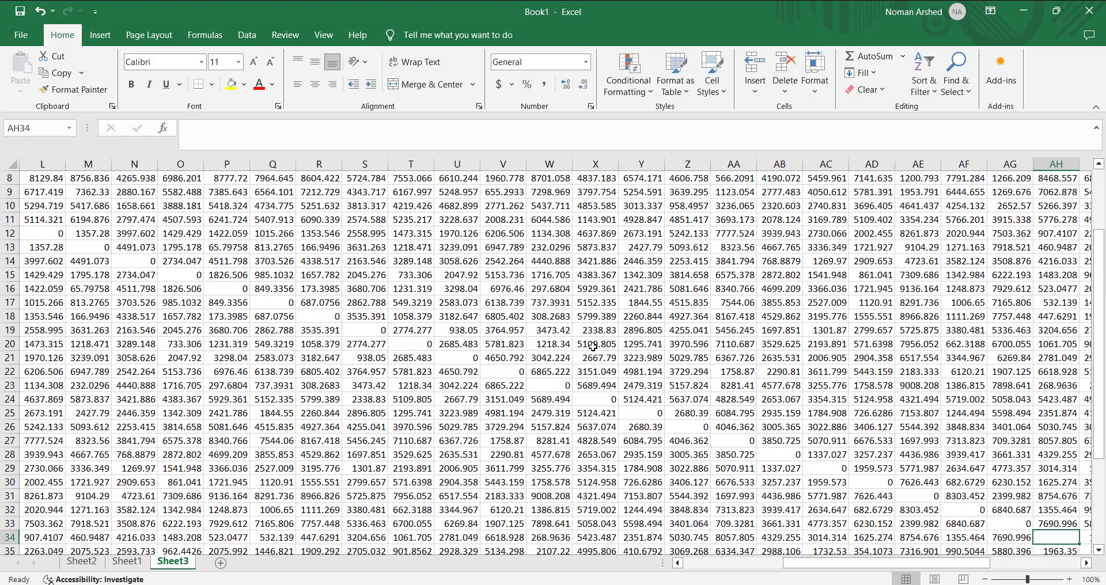
key(Right)
key(Return)
text(0)
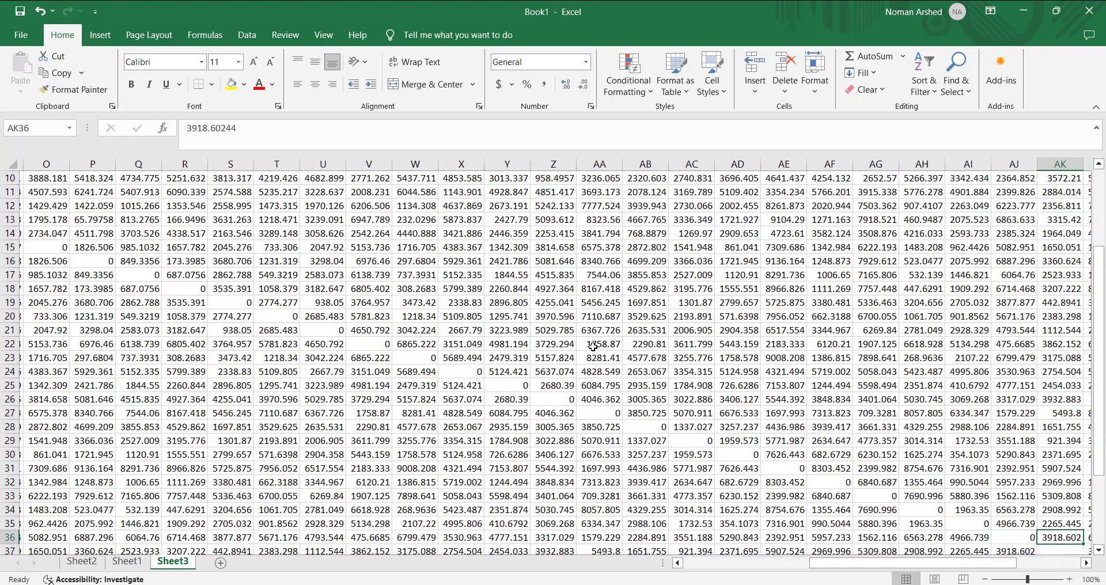
text(0)
key(Right)
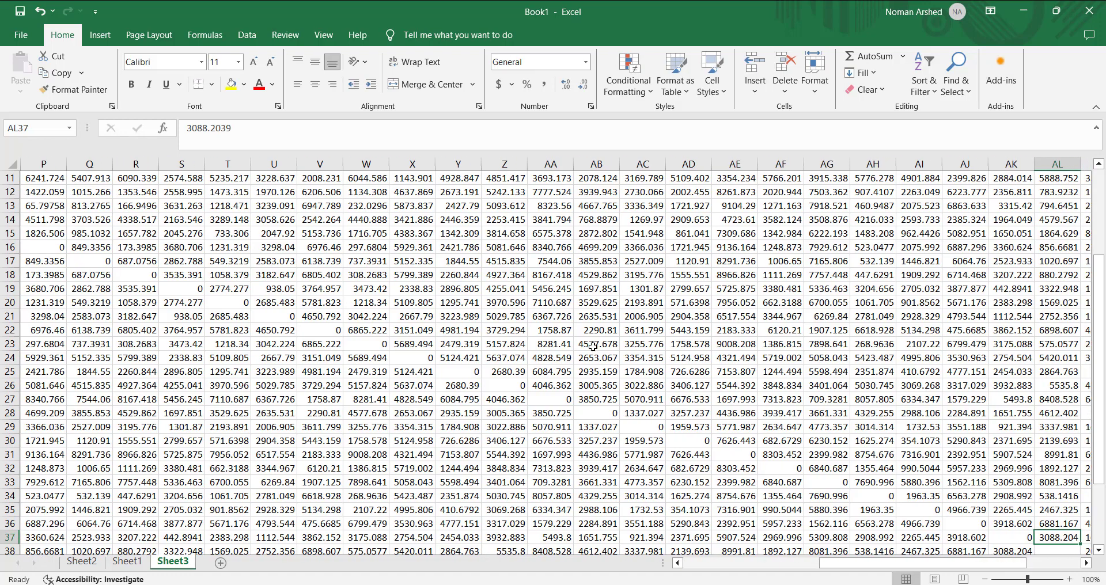
text(0)
key(Right)
key(Return)
text(0)
key(Right)
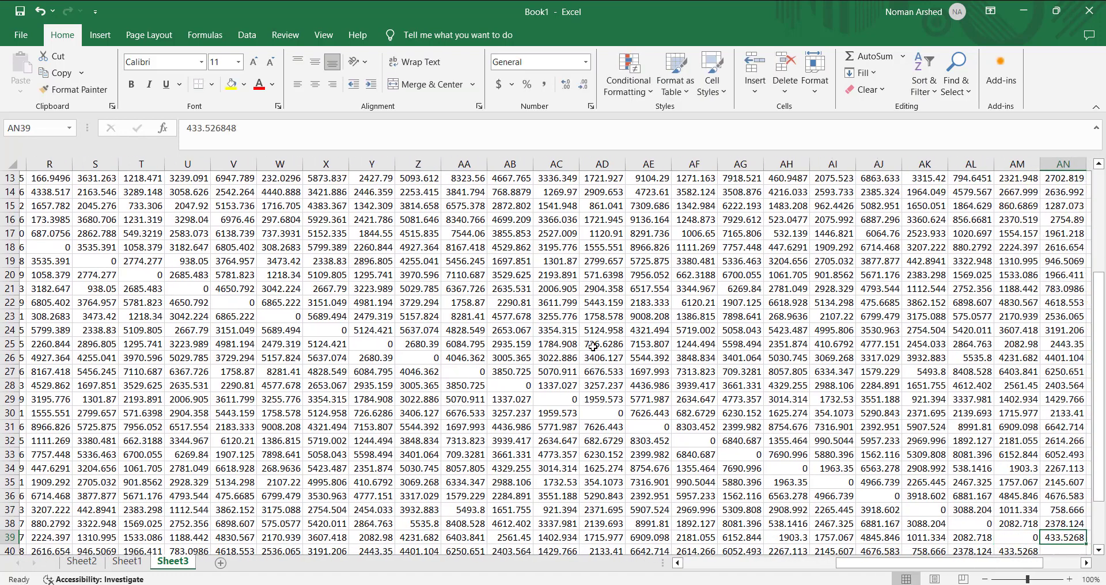
text(0)
key(Right)
key(Return)
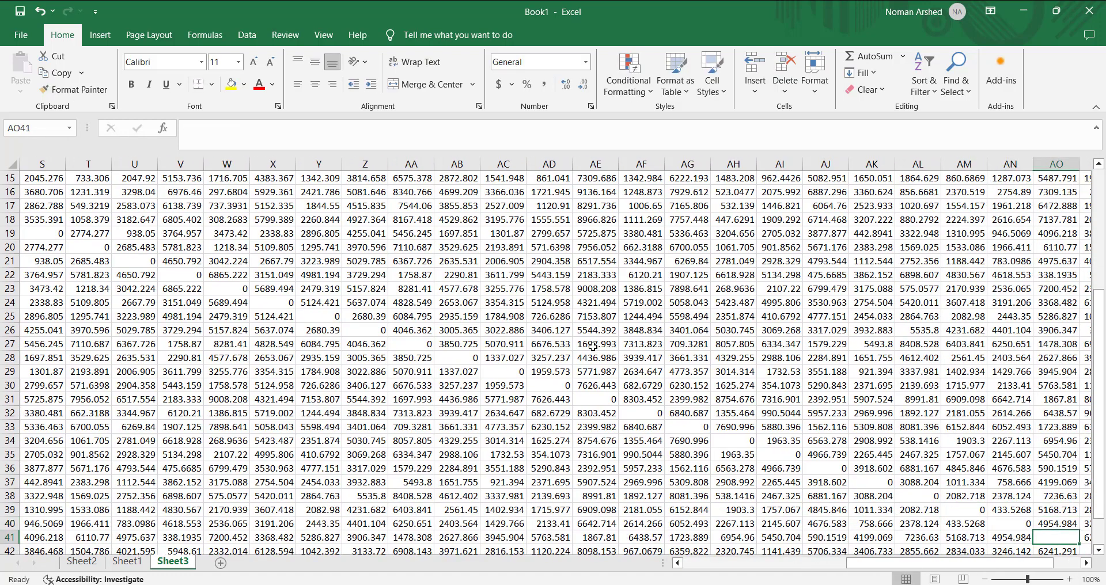
text(0)
key(Right)
key(Return)
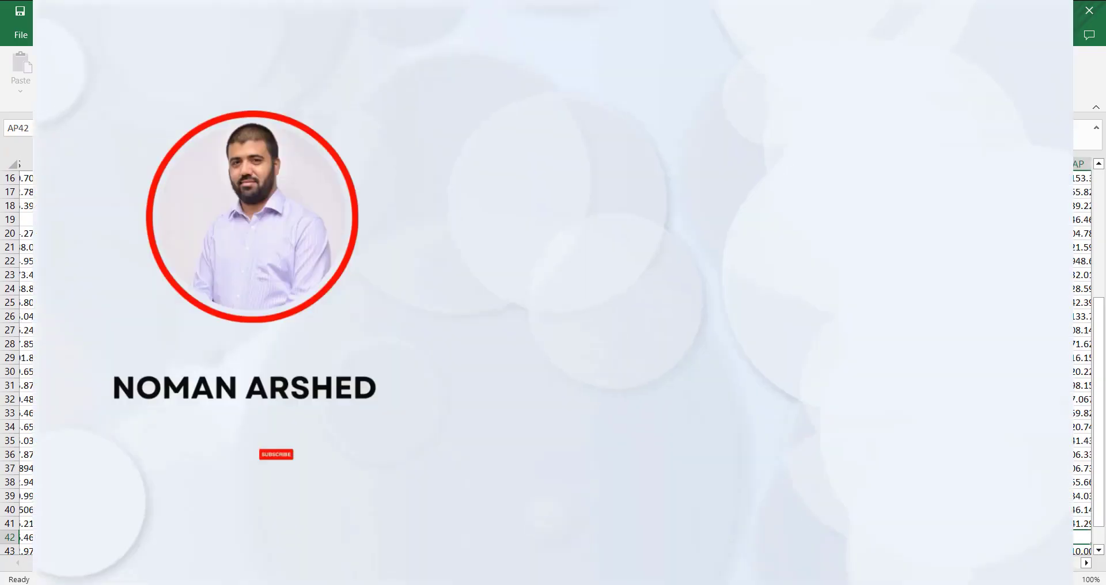
text(0)
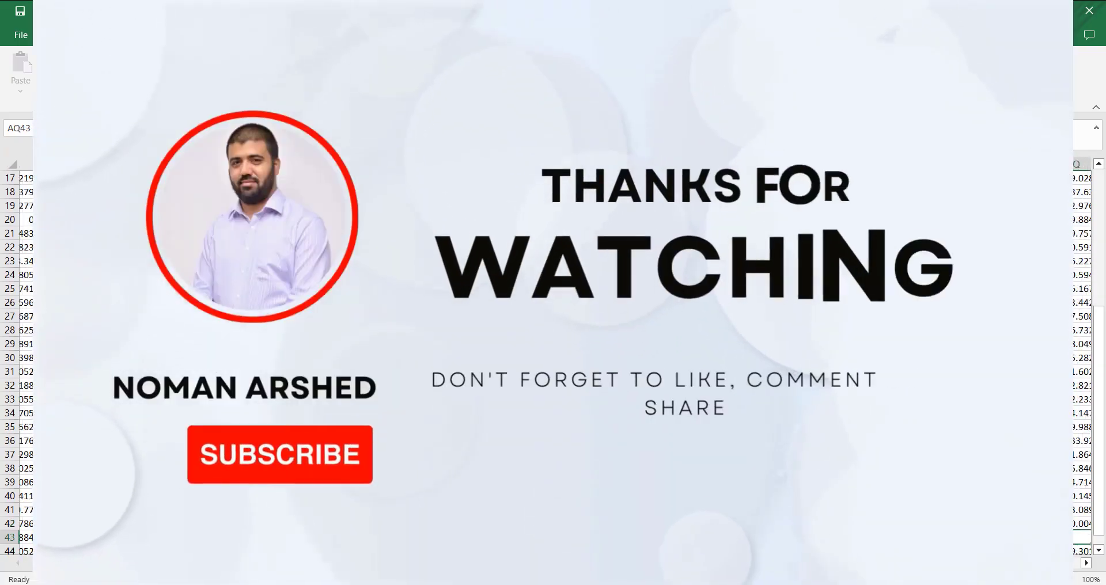
text(0)
key(Right)
key(Return)
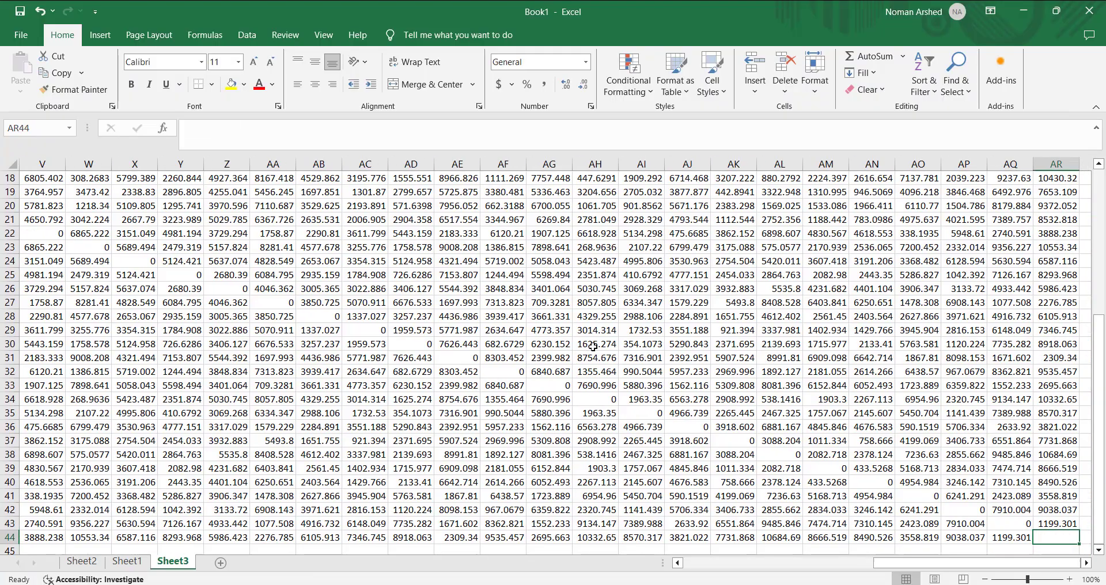
text(0)
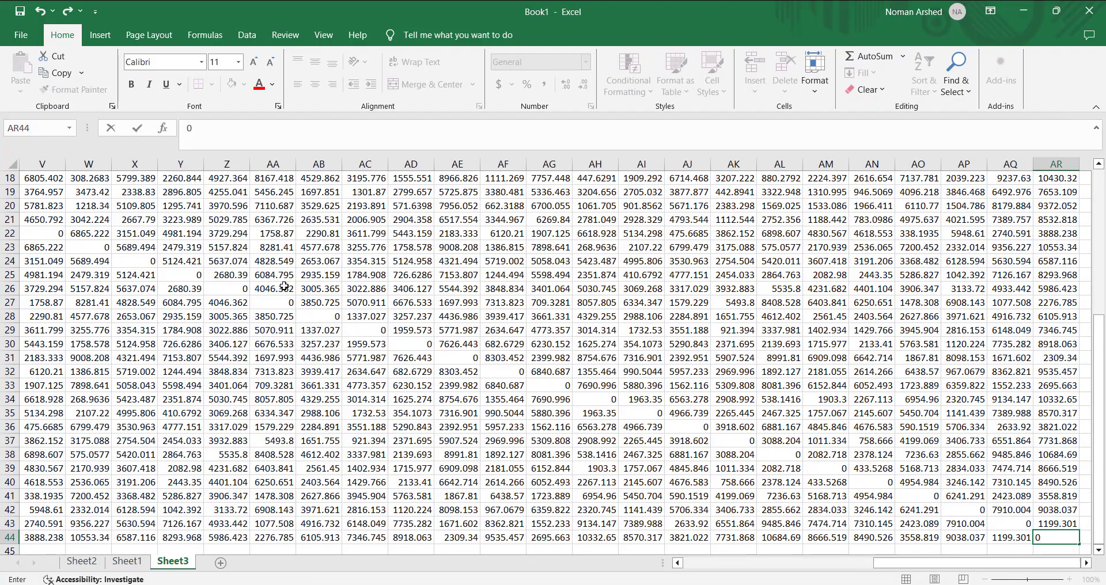